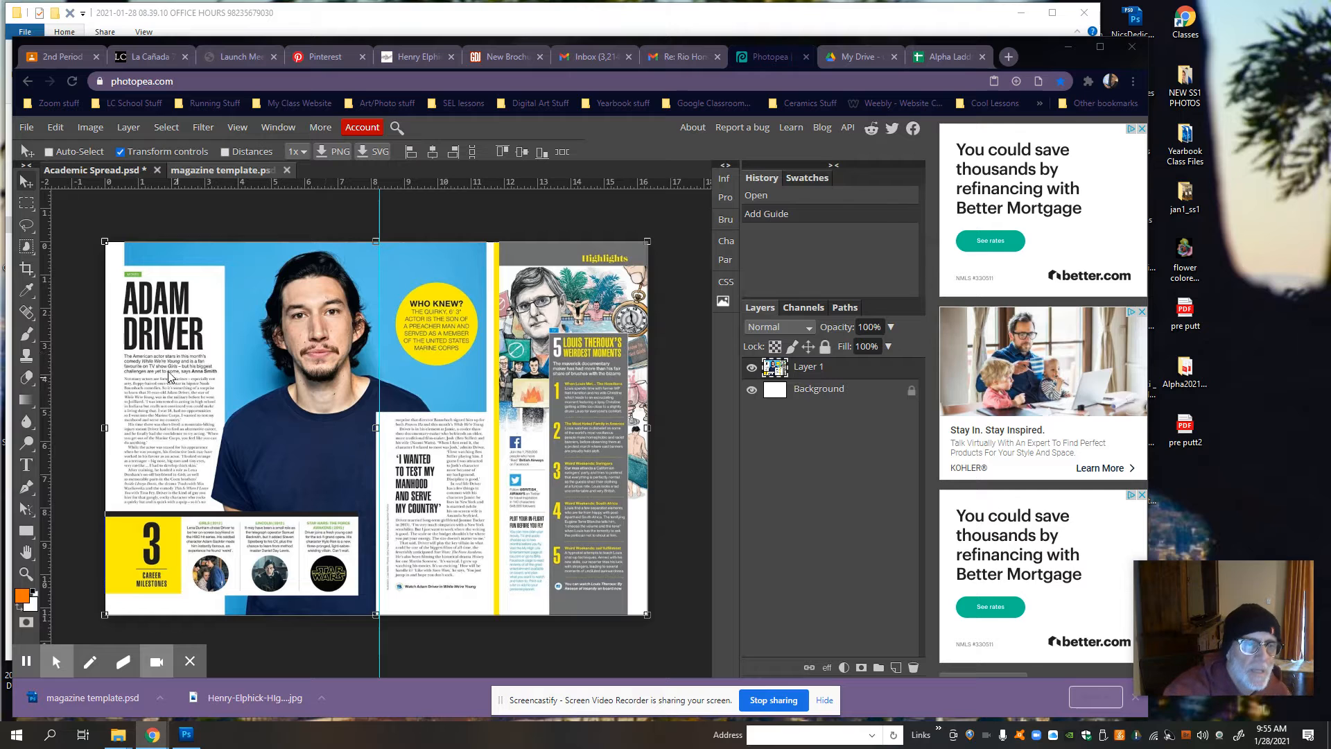
Step: In Academic Spread.psd, delete the name text layer, Layer 1 and Rectangle 1 above the encore layer
click(92, 171)
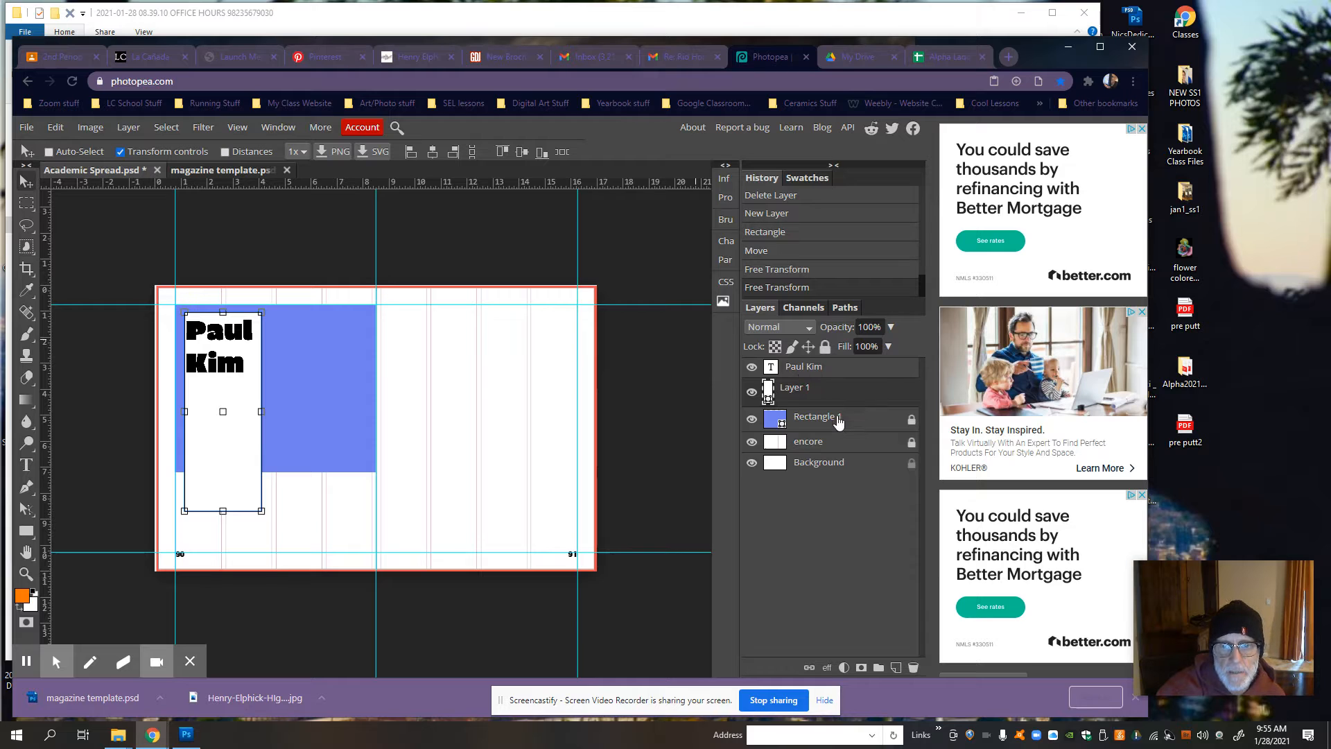
click(814, 417)
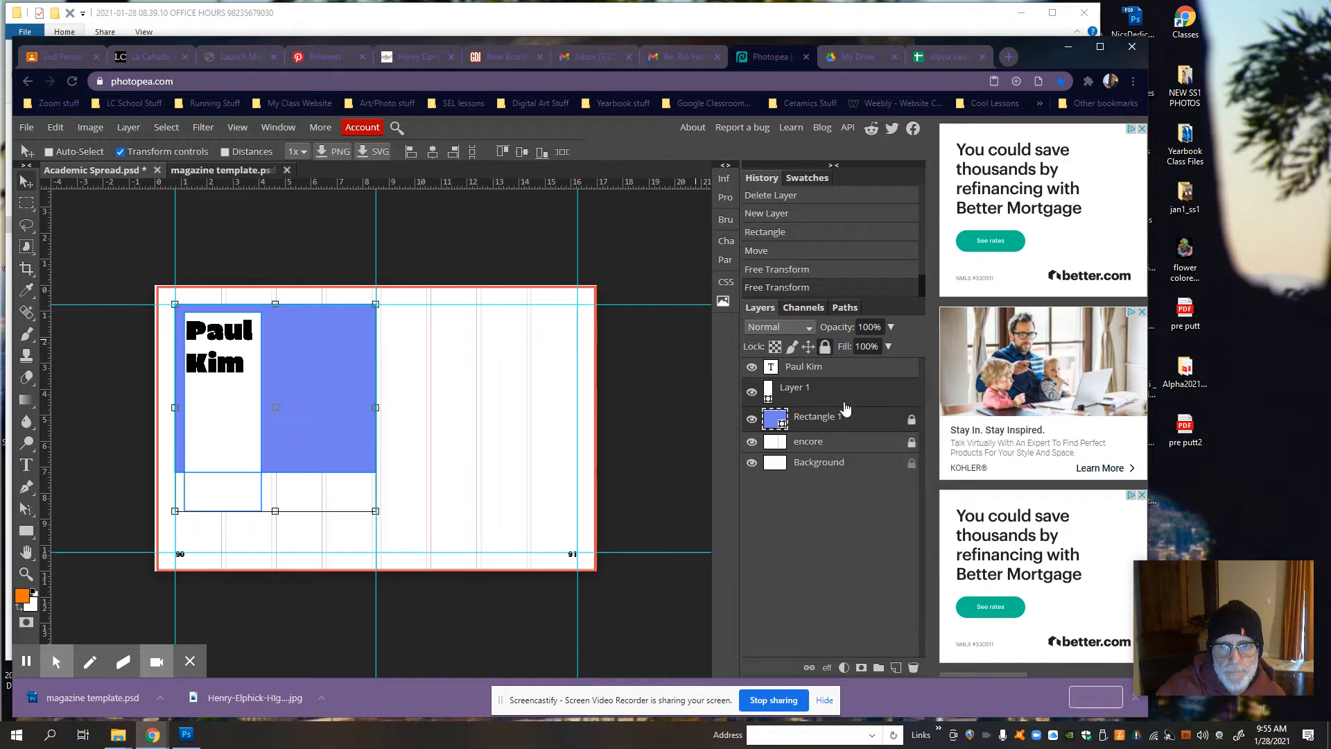
ctrl+click(857, 369)
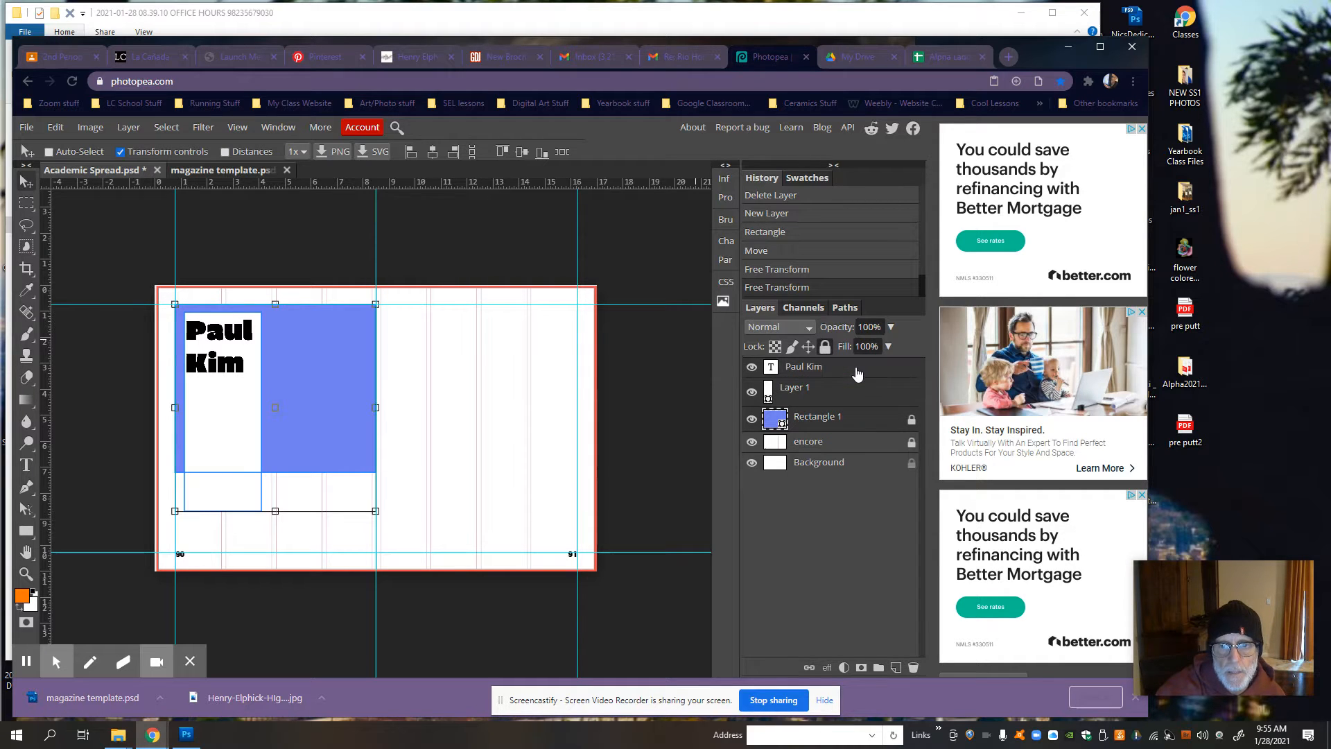
click(912, 667)
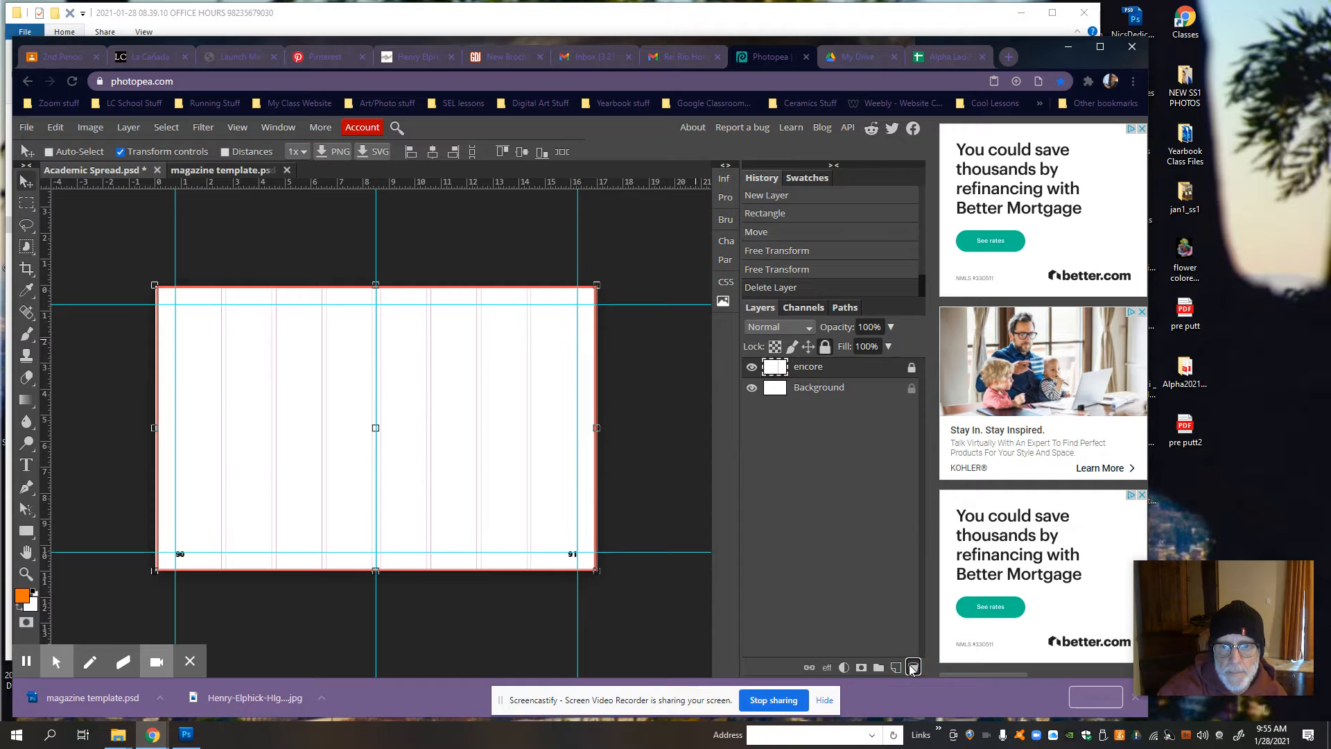
click(858, 396)
click(853, 372)
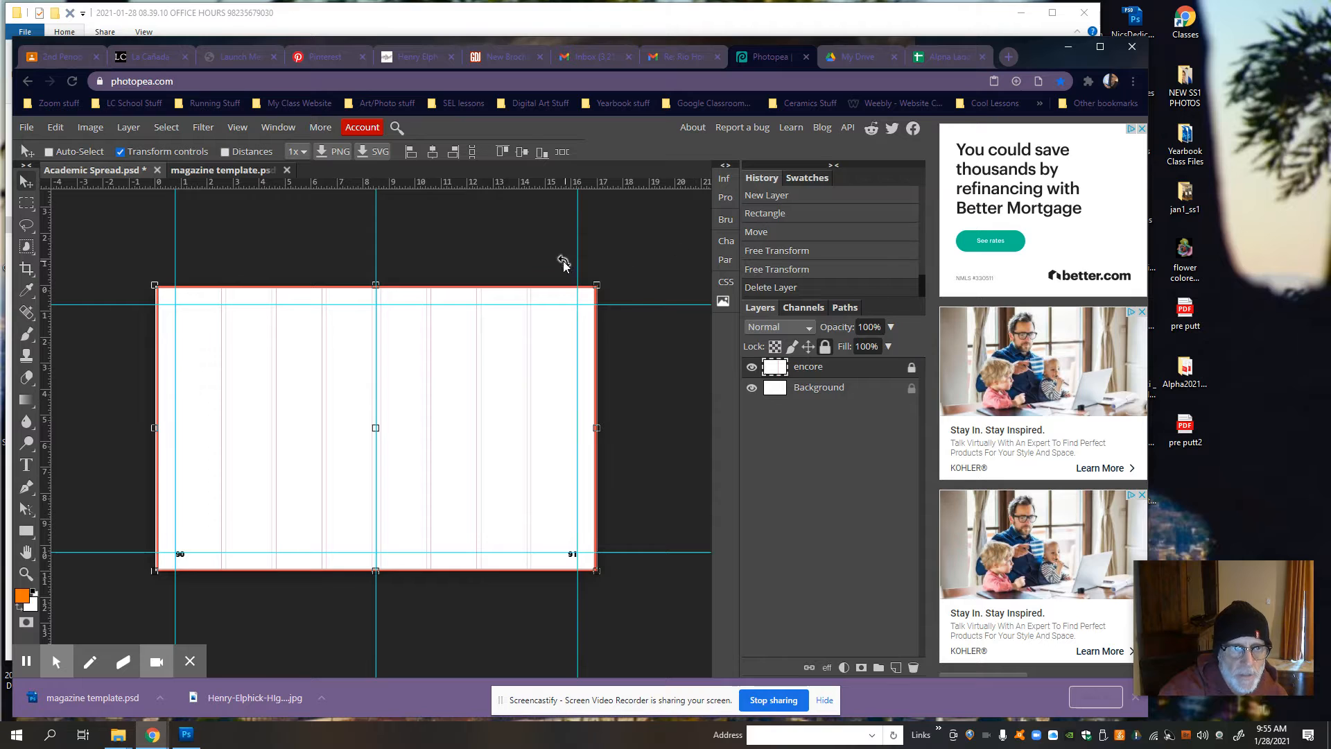
Step: Draw a rectangle shape from the page 90 upper-left margin guides to the center guide, down to about 5.4 on the vertical ruler
click(26, 533)
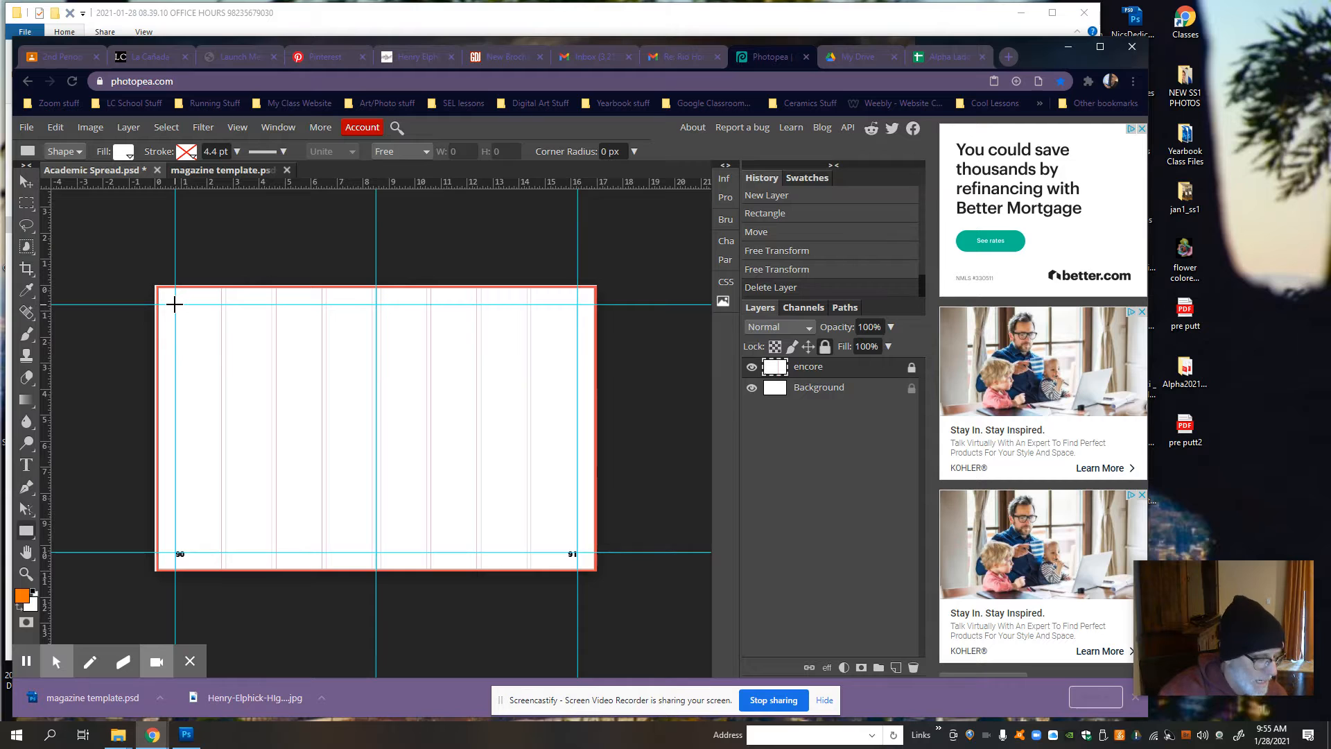
scroll(174, 304, up, 5)
drag(174, 304, 360, 352)
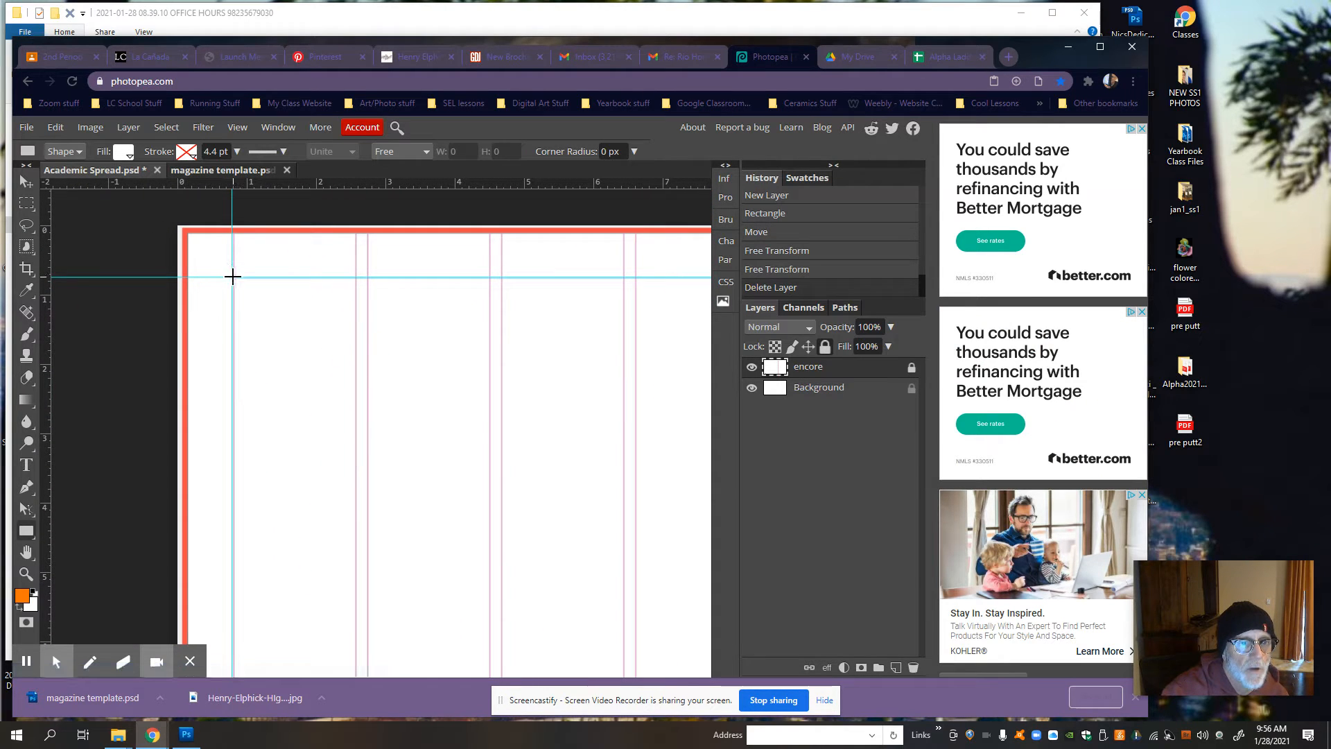
scroll(233, 280, down, 5)
scroll(232, 283, up, 3)
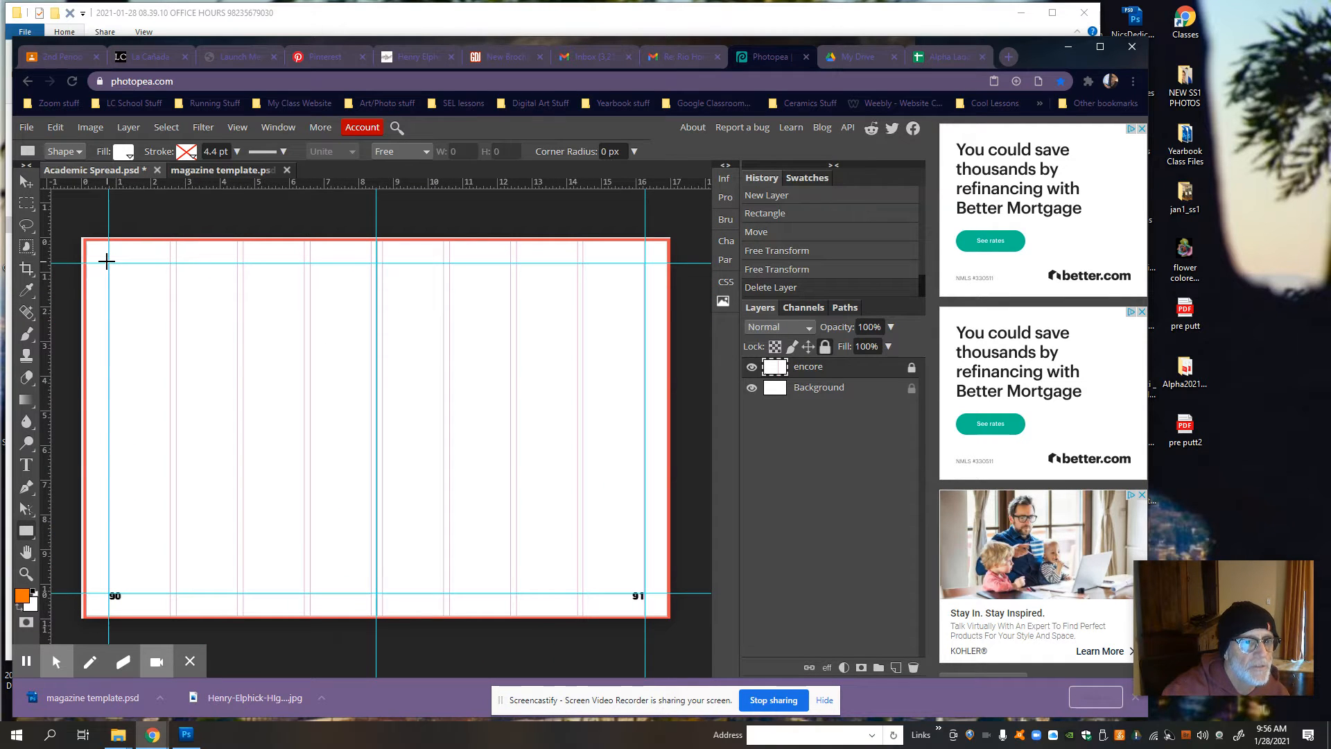
drag(108, 262, 375, 429)
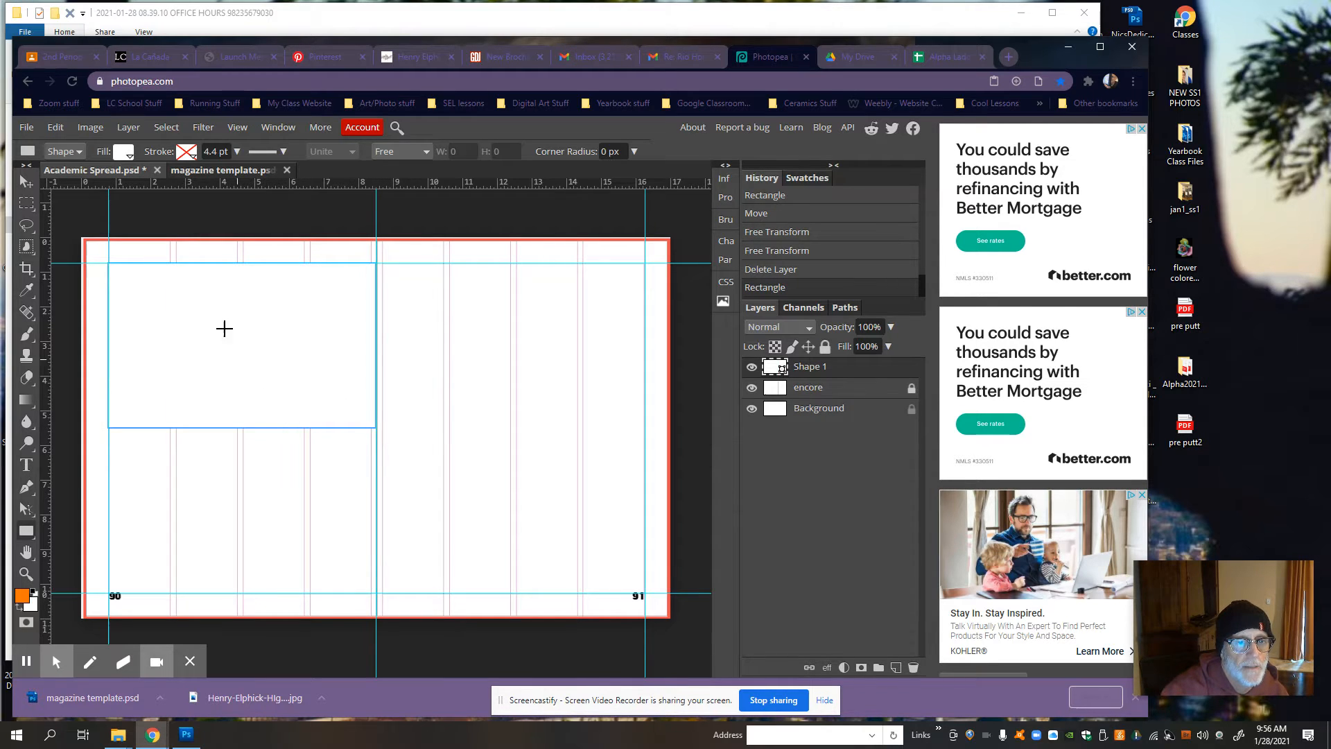
Step: Set the new rectangle's fill color to the blue 7887ff
double_click(776, 371)
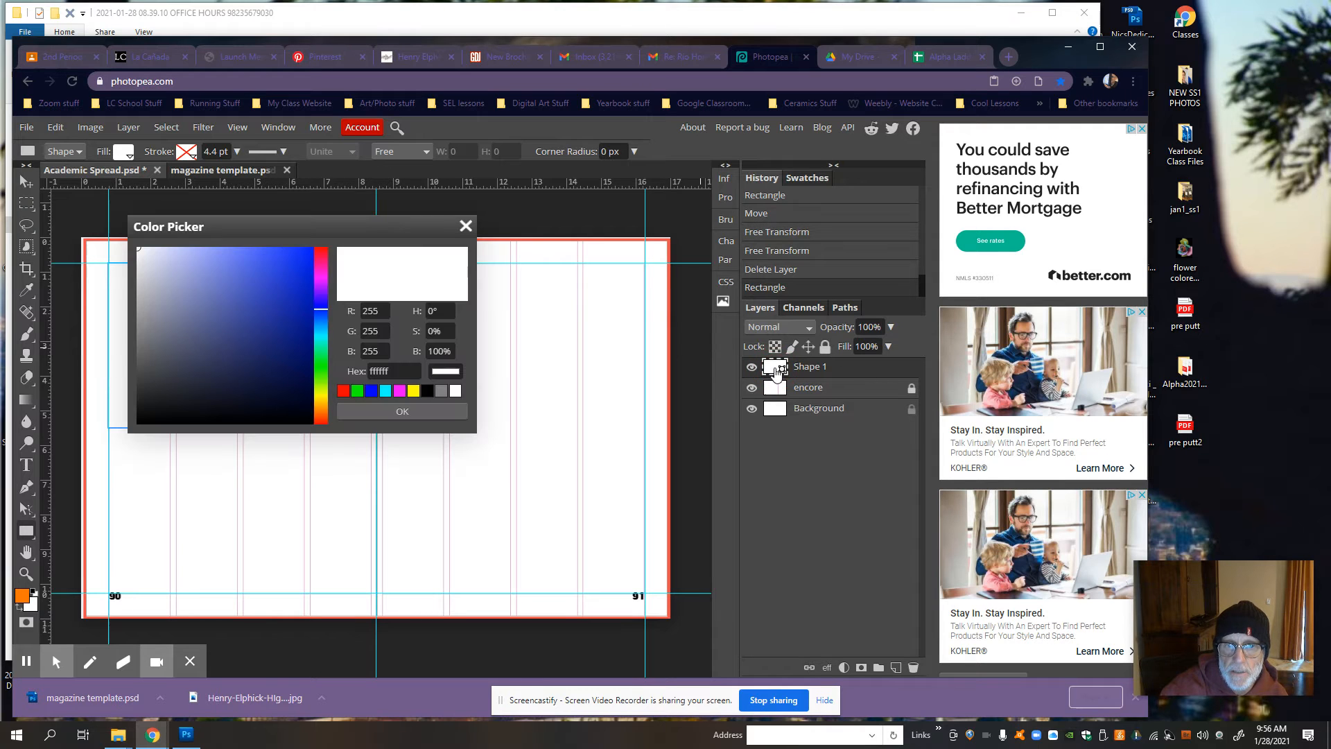
drag(222, 298, 227, 239)
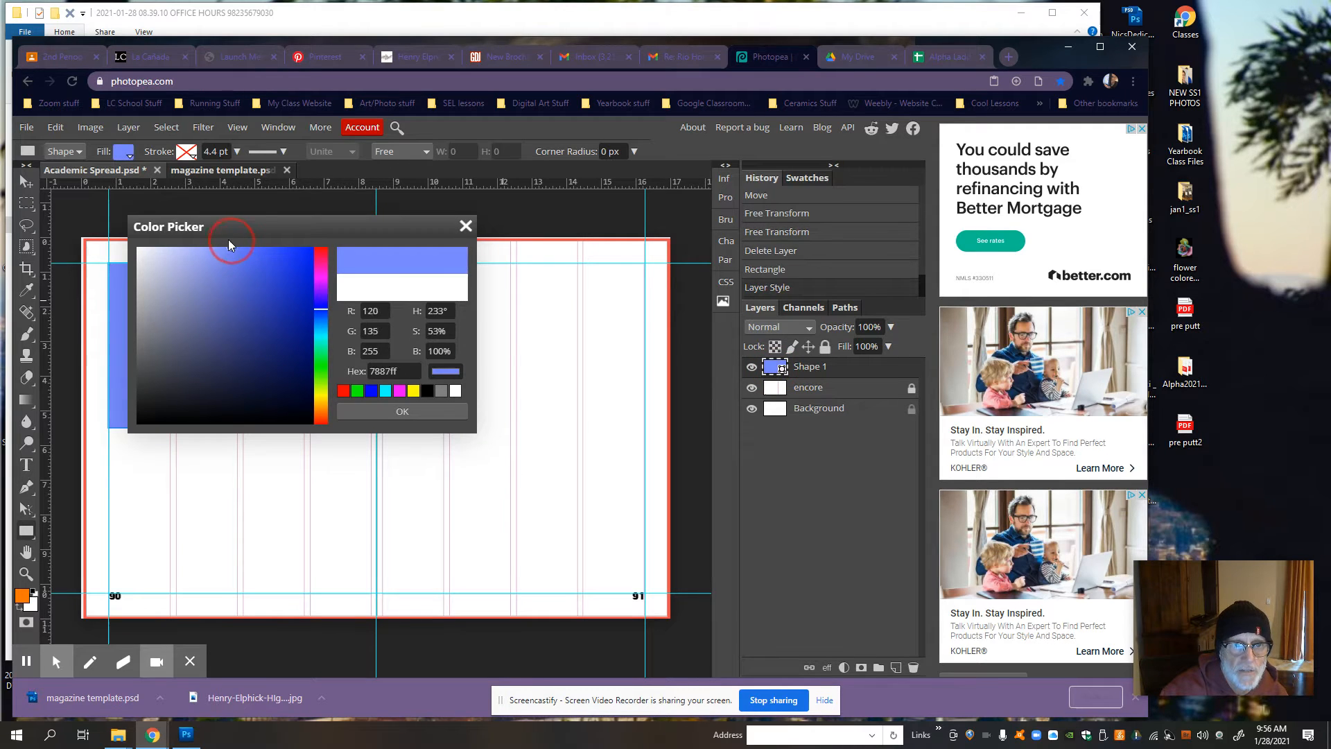
click(405, 412)
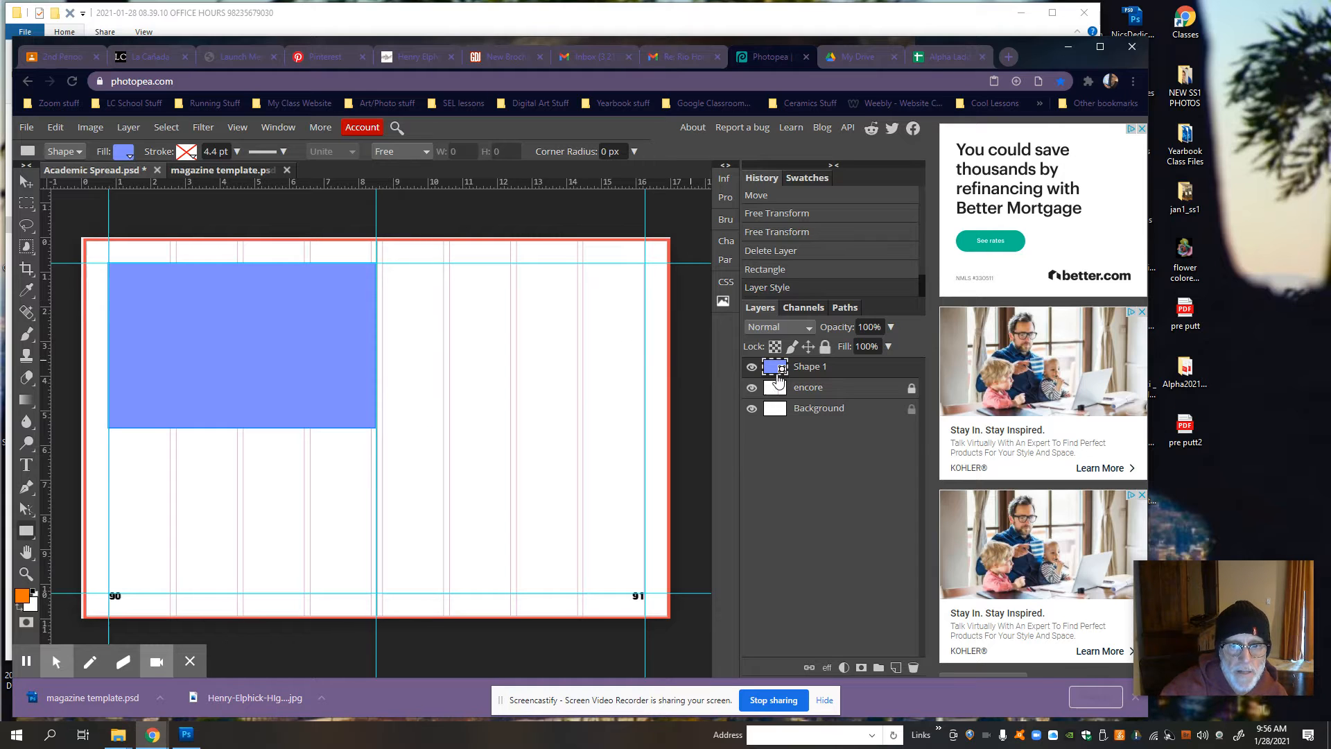
Step: Recolor the rectangle's fill to the lighter blue 8a98ff and lock its layer
double_click(777, 371)
drag(308, 251, 405, 406)
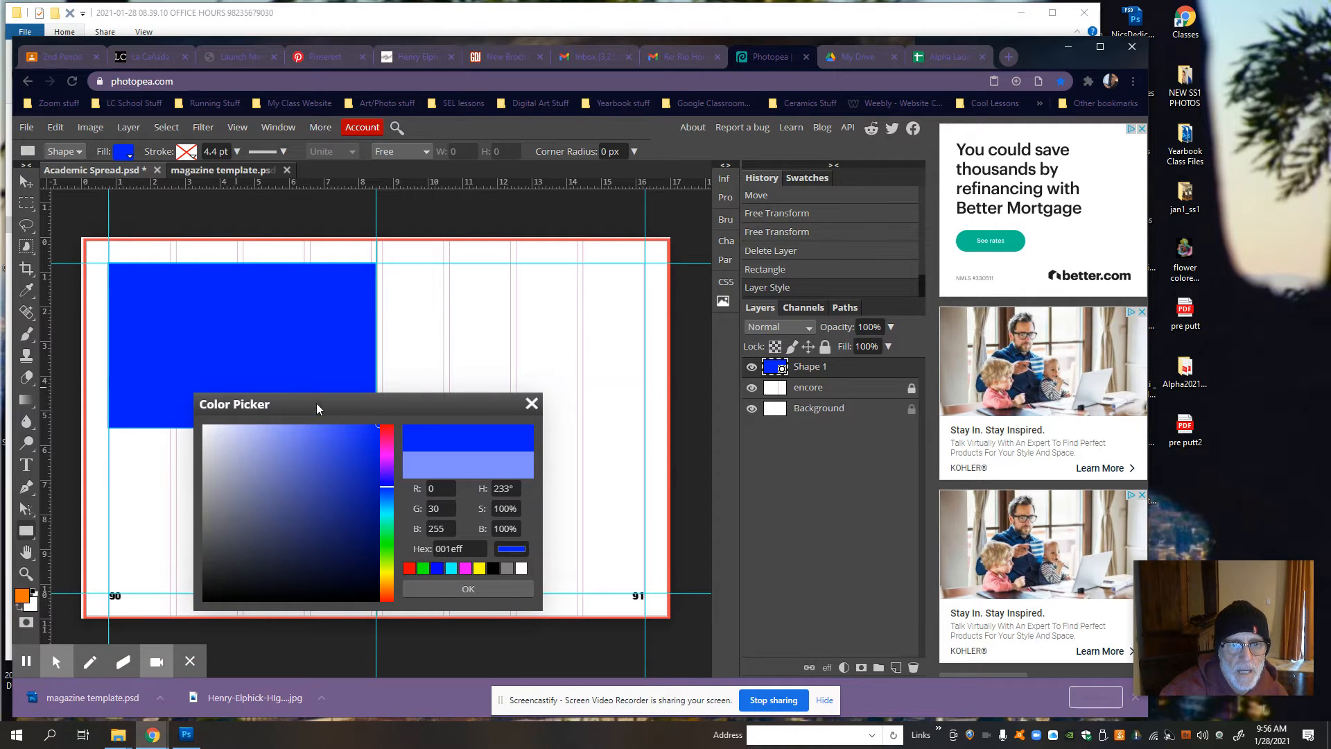
mouse_move(312, 405)
mouse_down()
mouse_move(301, 377)
mouse_move(273, 387)
mouse_up()
click(276, 405)
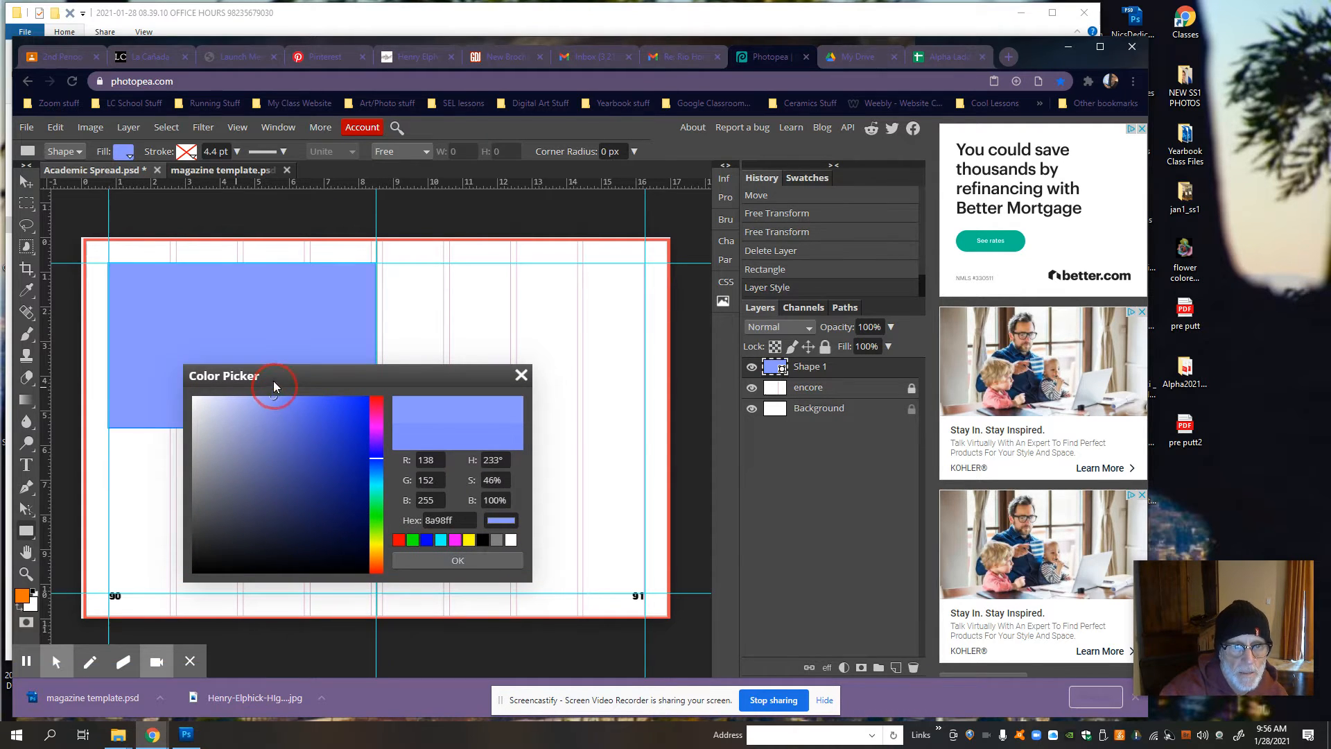
click(437, 564)
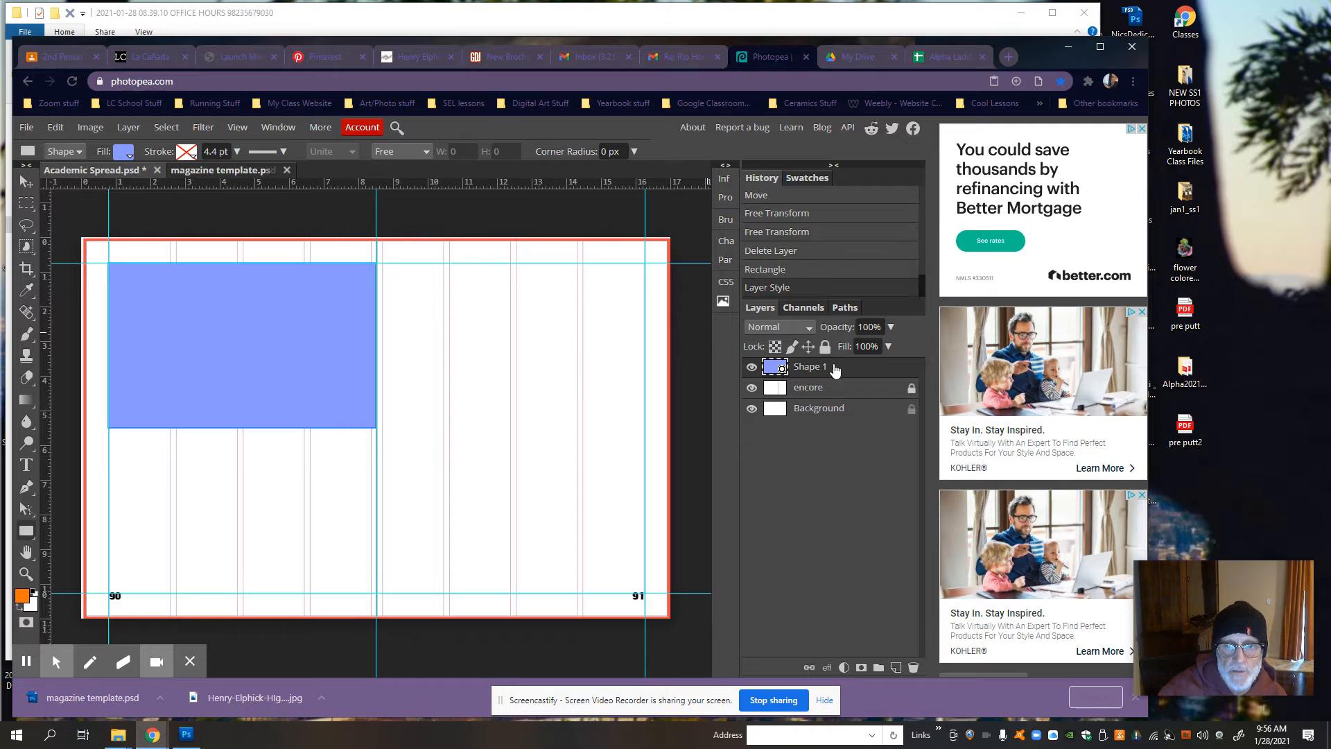
click(825, 346)
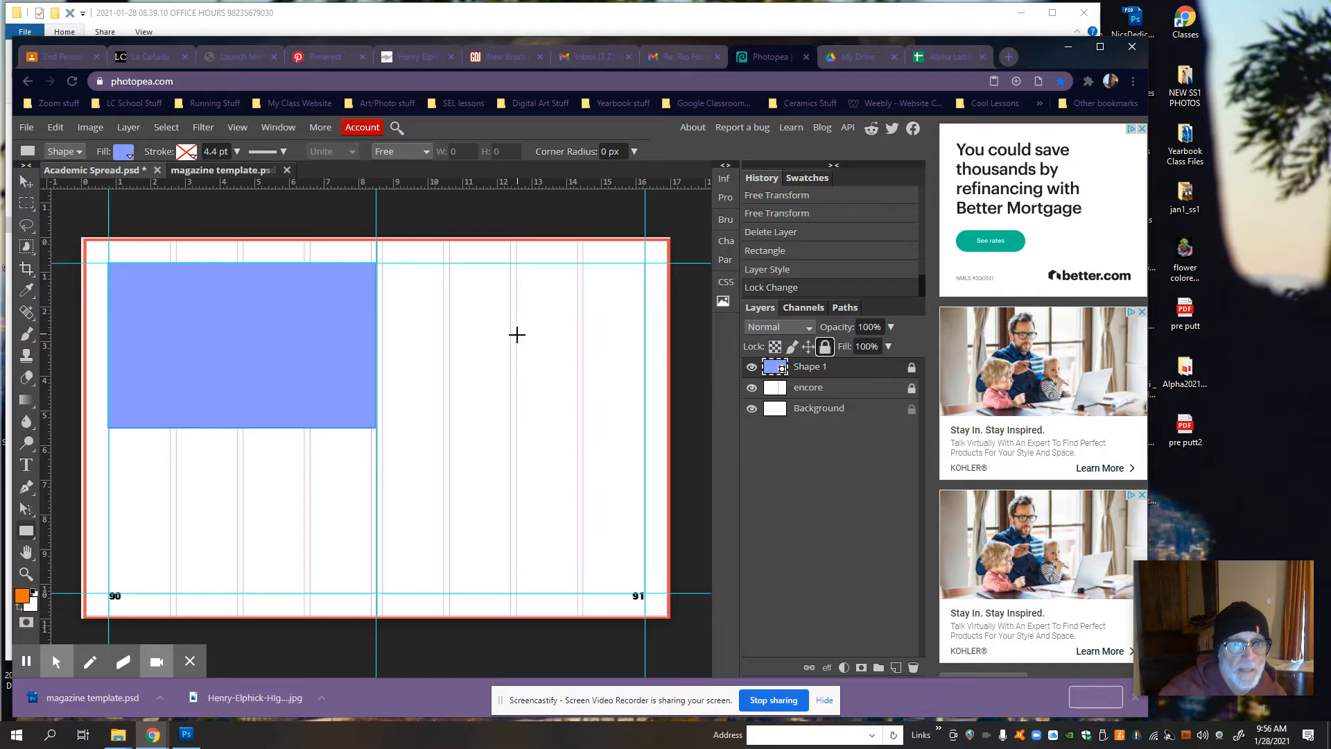
Step: Create a text box over the first column of the blue rectangle and enter the person's first and last names on two lines
click(26, 465)
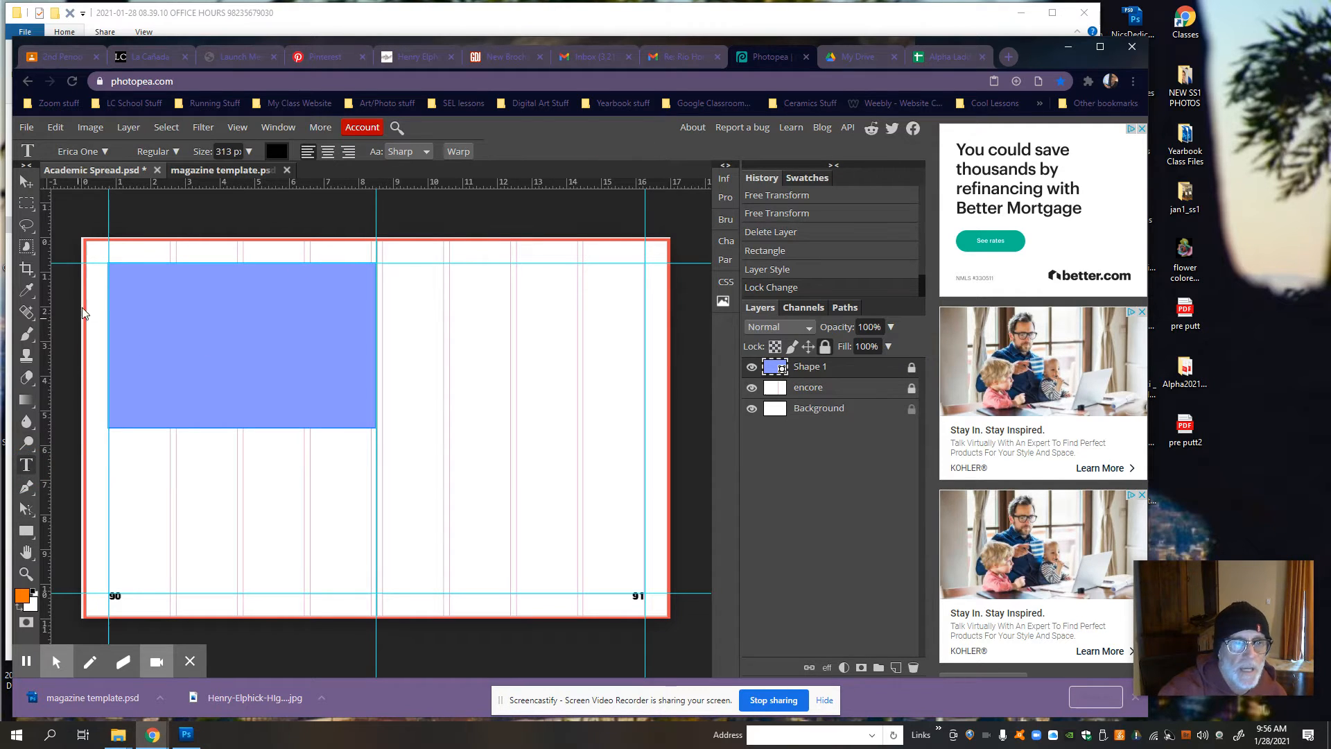
scroll(109, 262, up, 3)
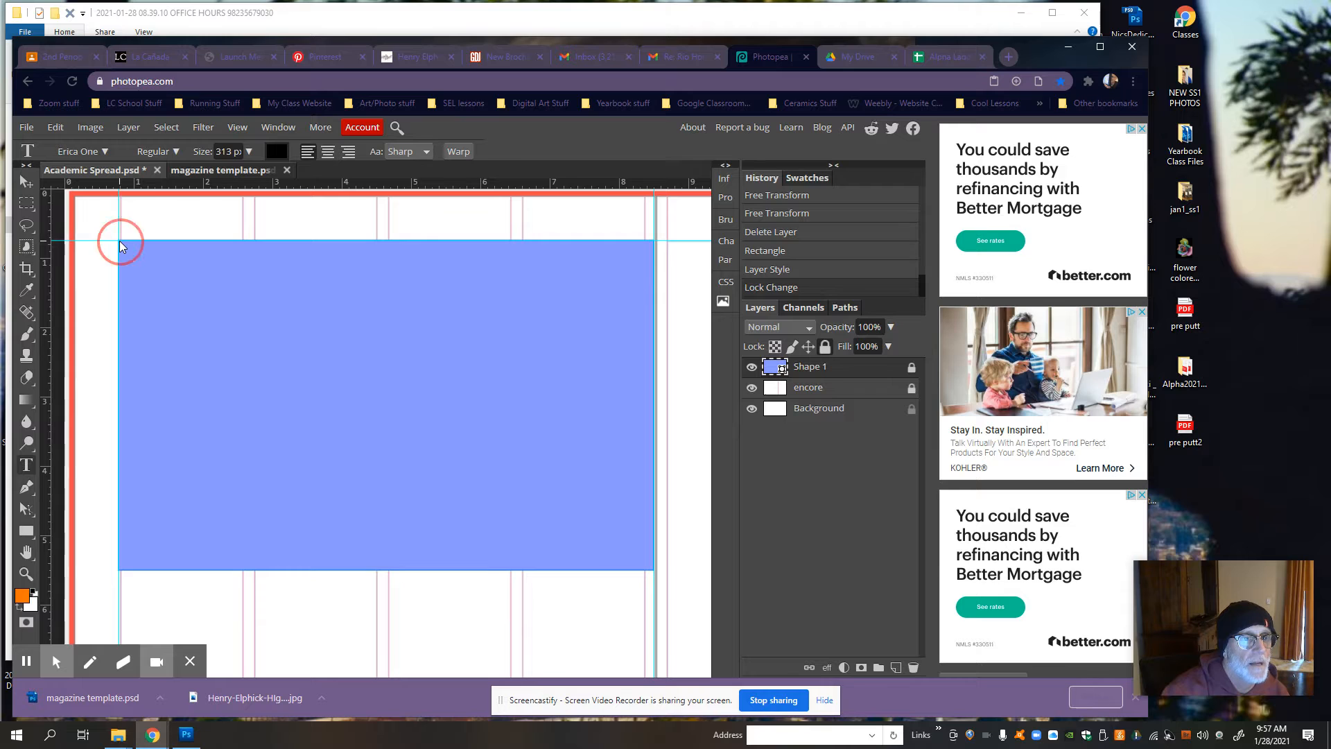
drag(119, 240, 254, 573)
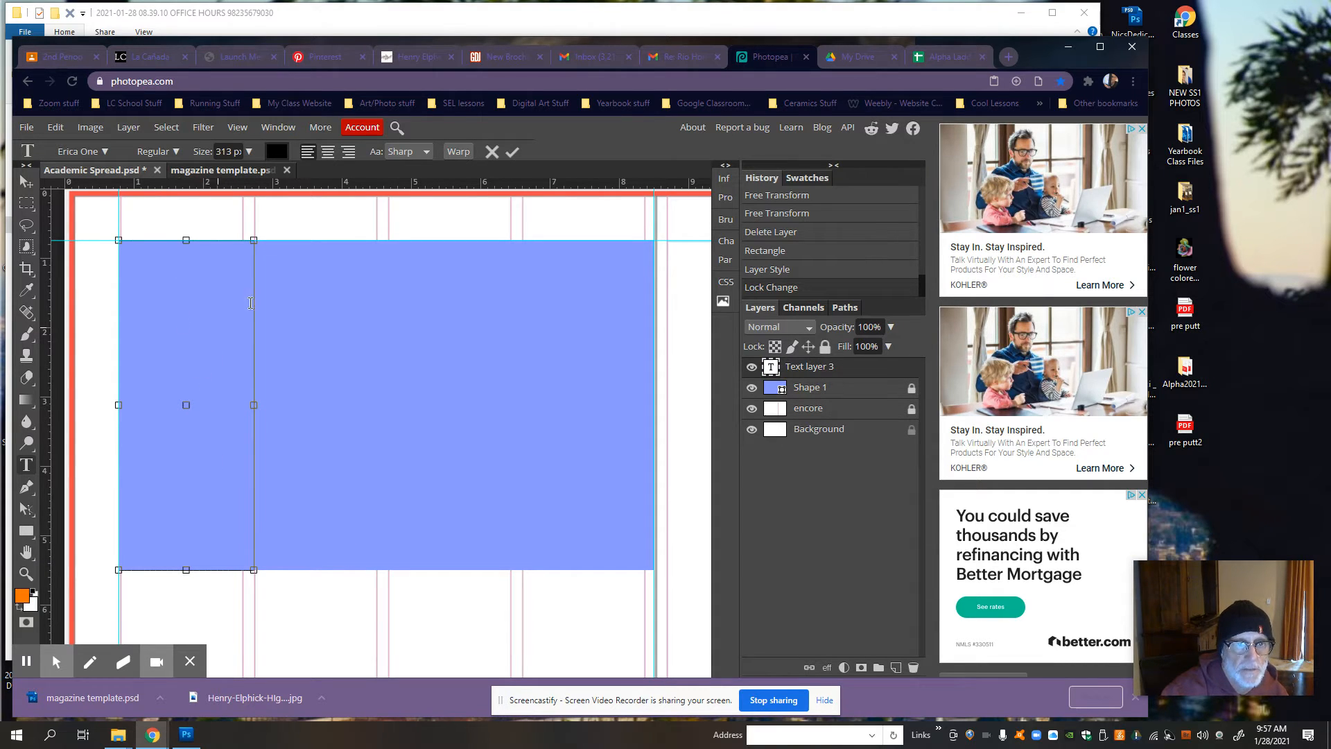
click(773, 368)
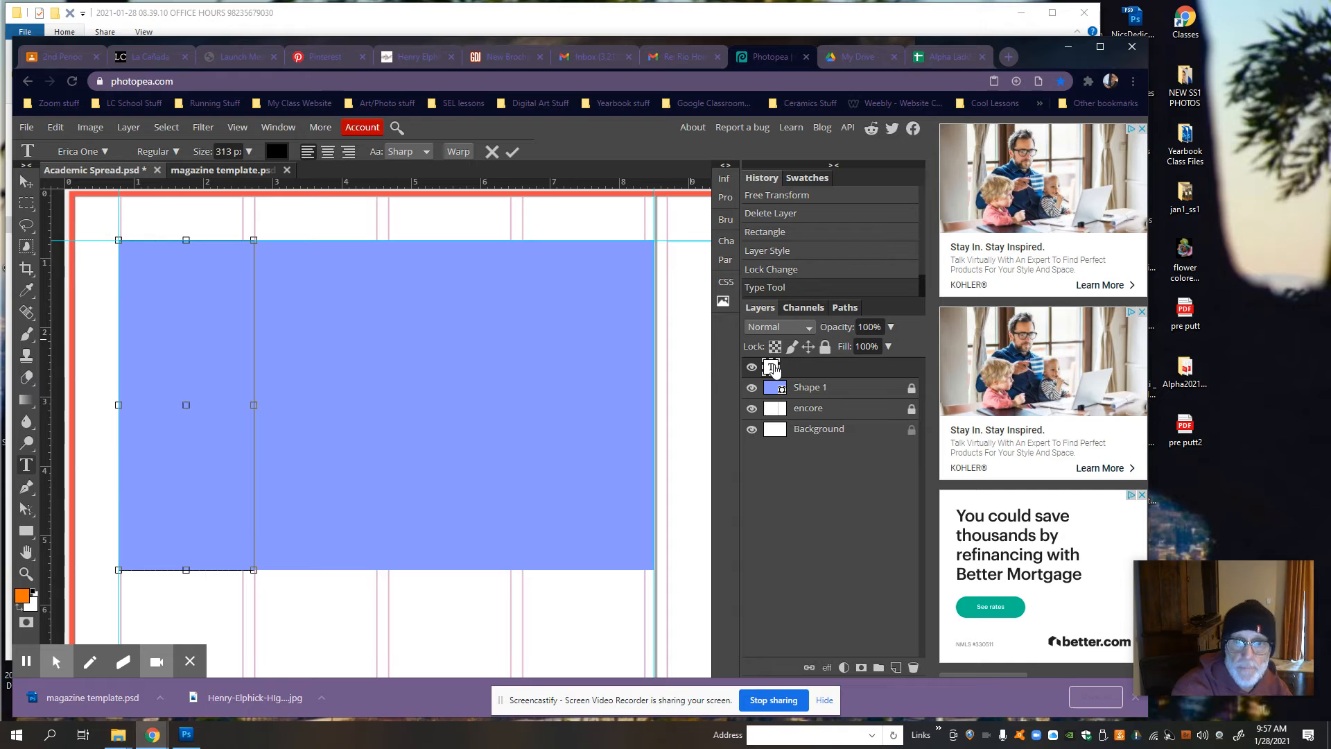
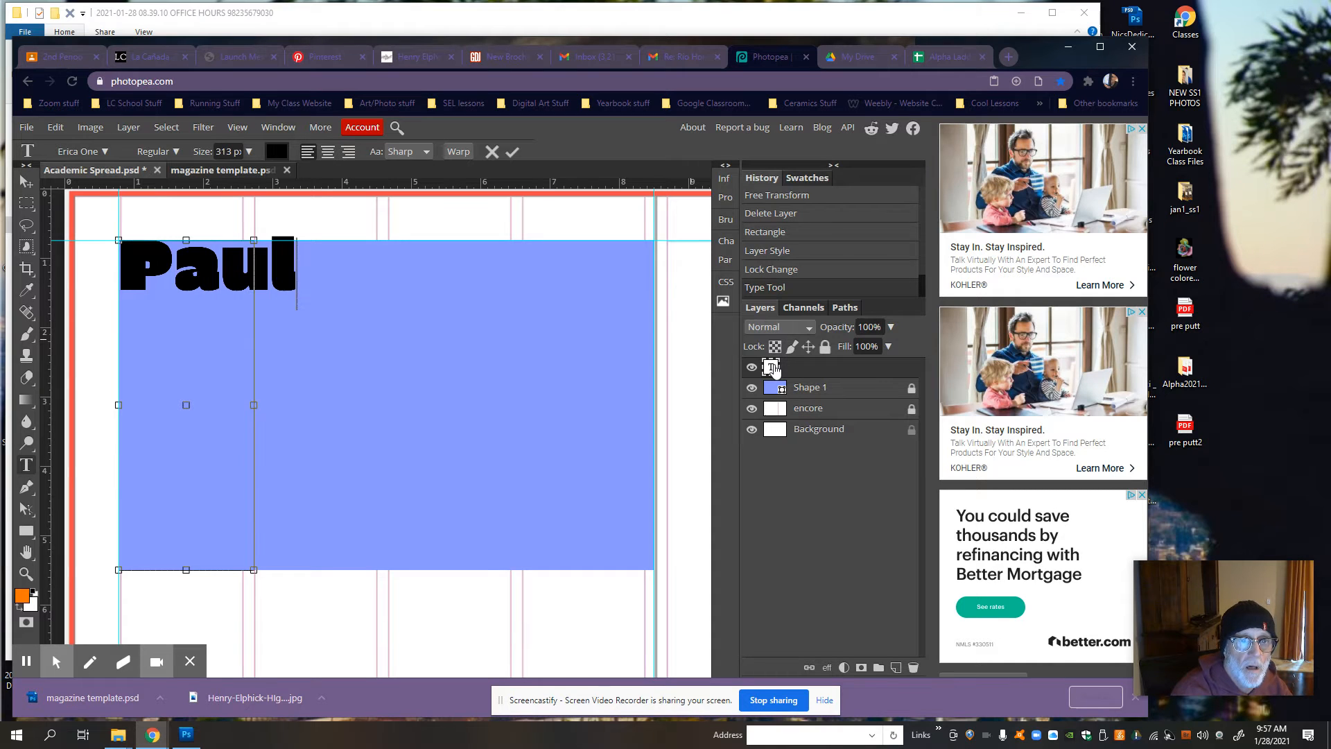
key(Return)
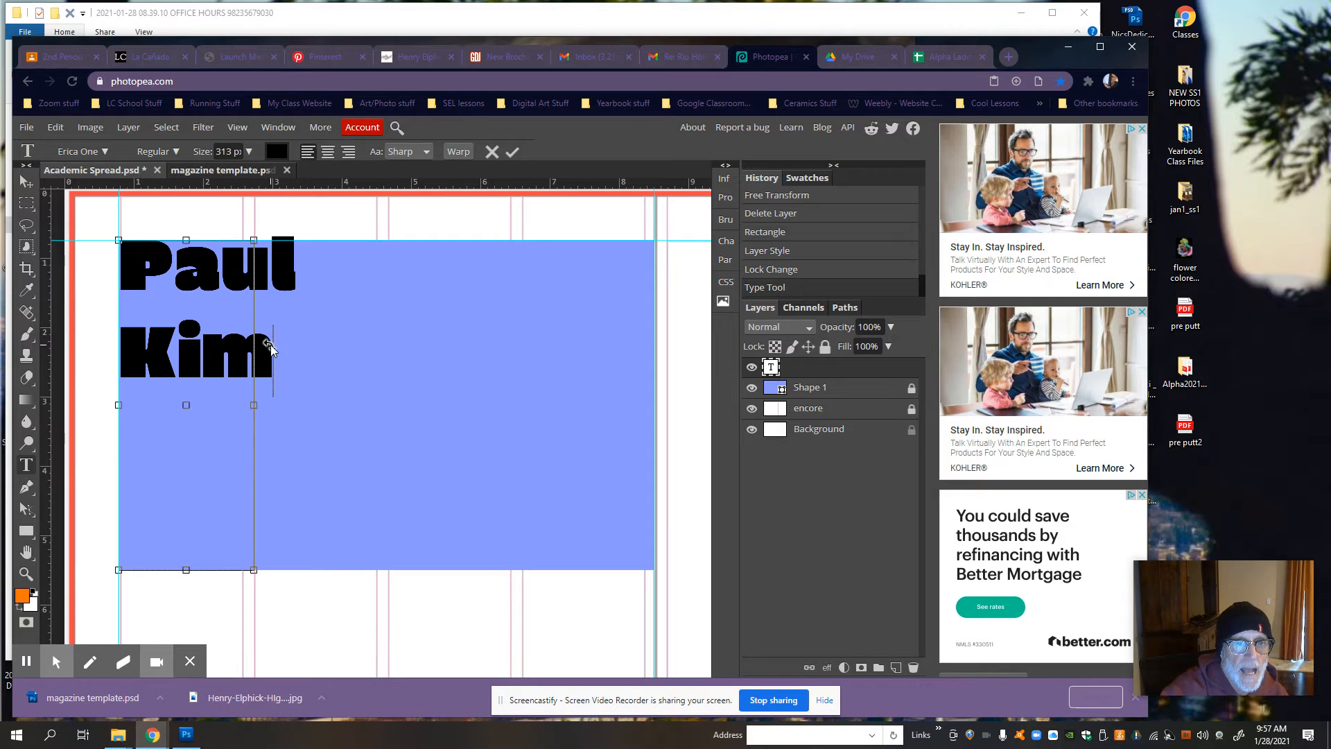
Step: Select both lines of the name text, tighten their leading to 272 px and finish editing the text
double_click(179, 305)
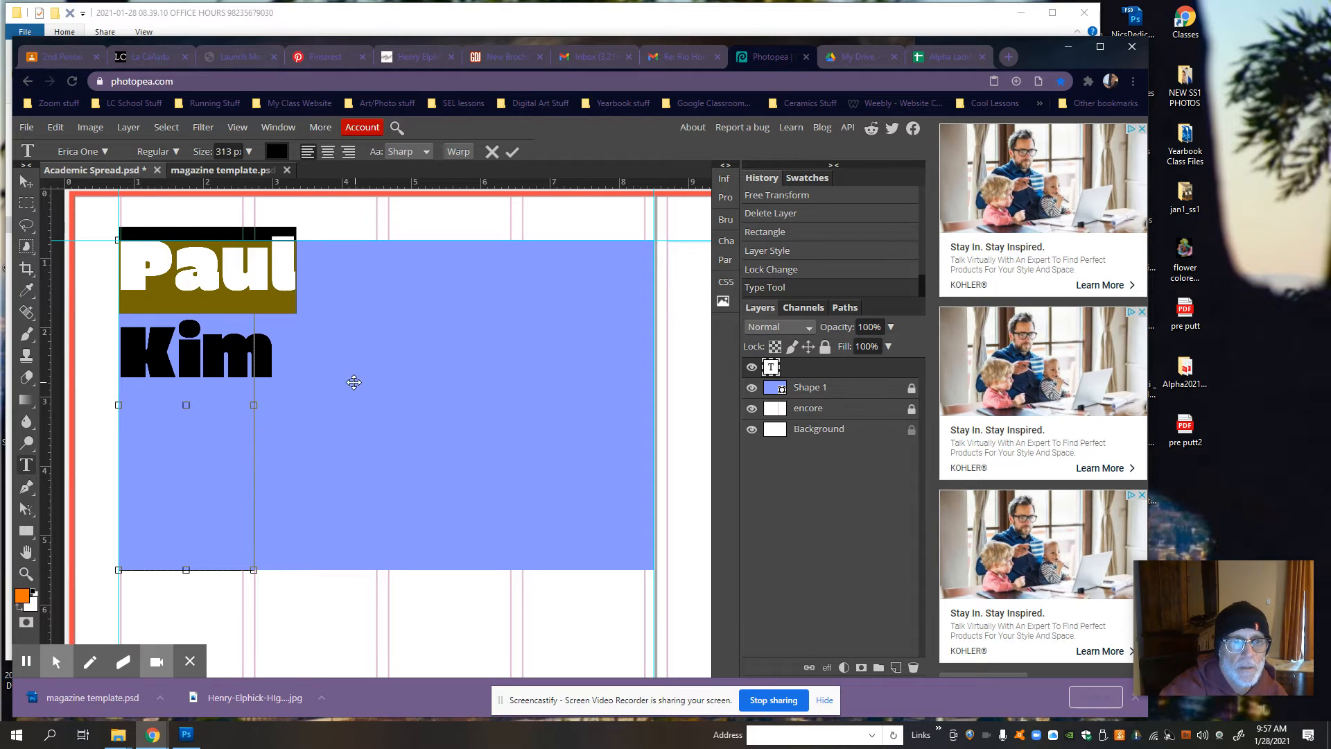
click(252, 296)
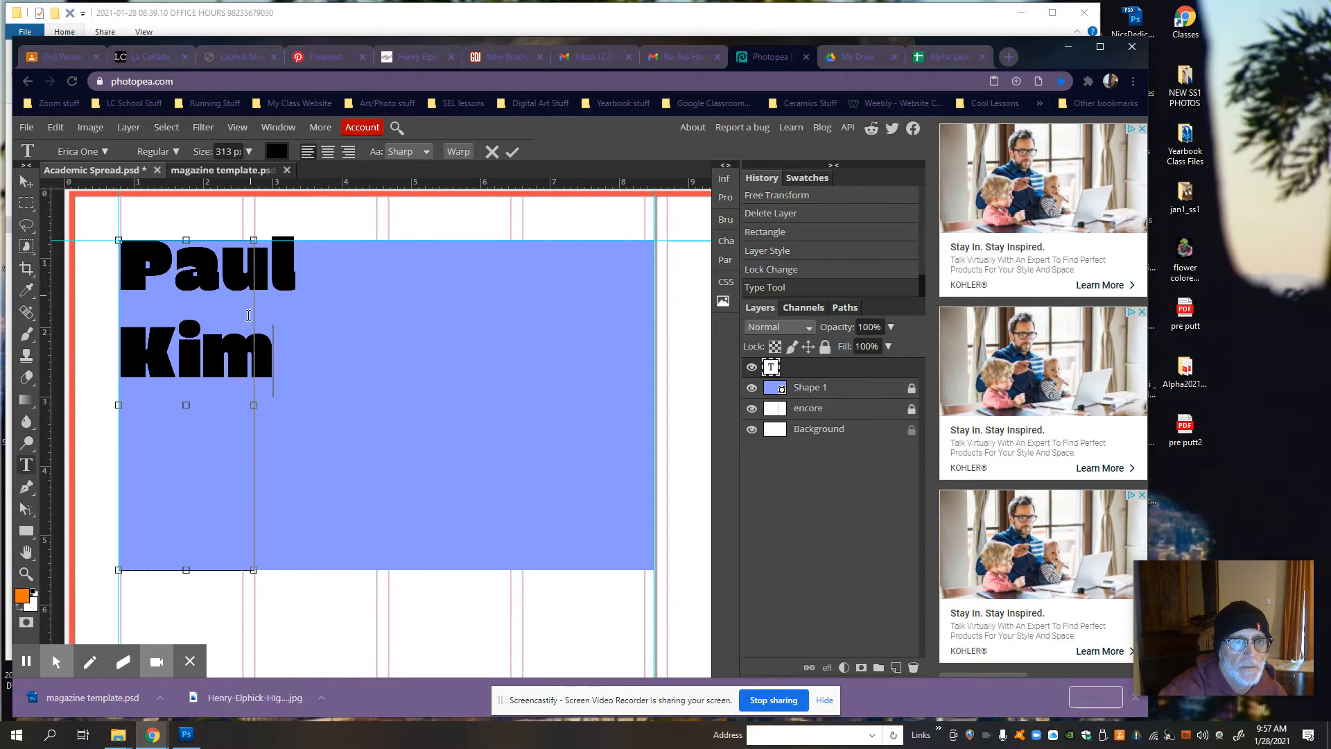
drag(201, 355, 282, 347)
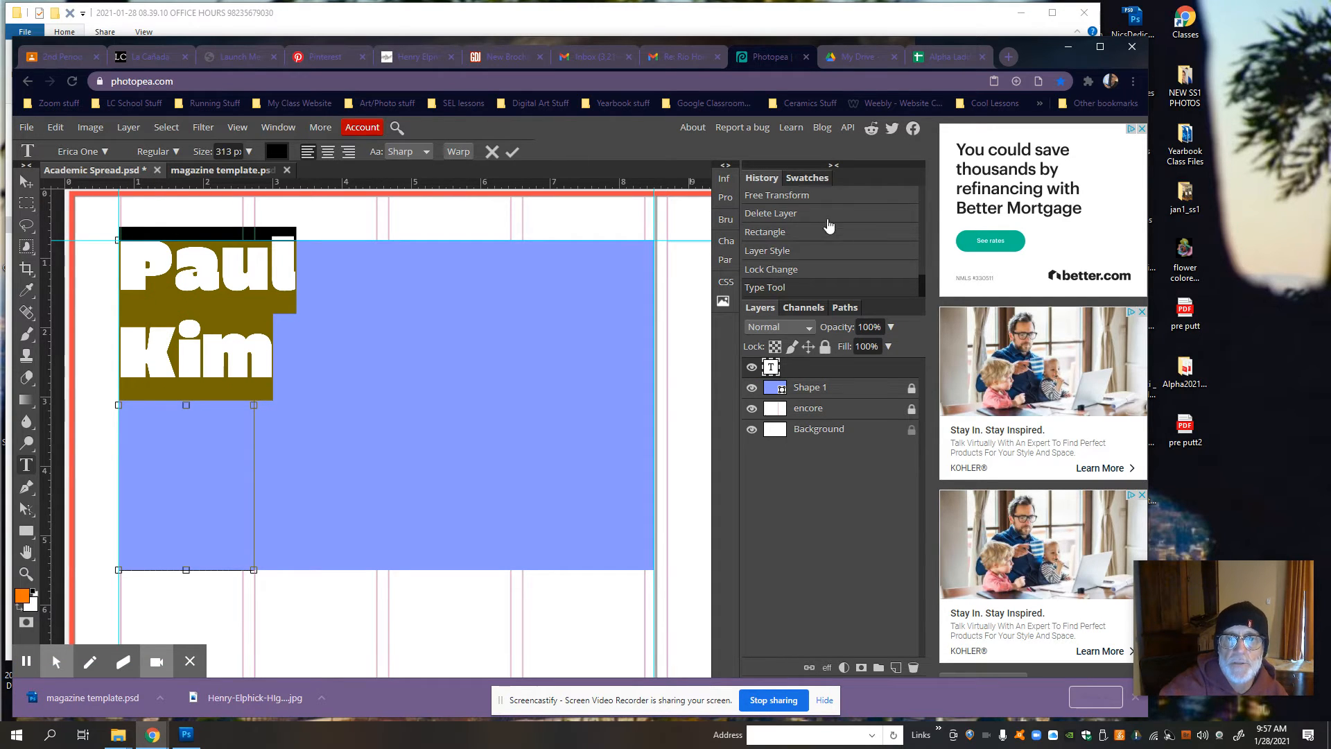
click(727, 243)
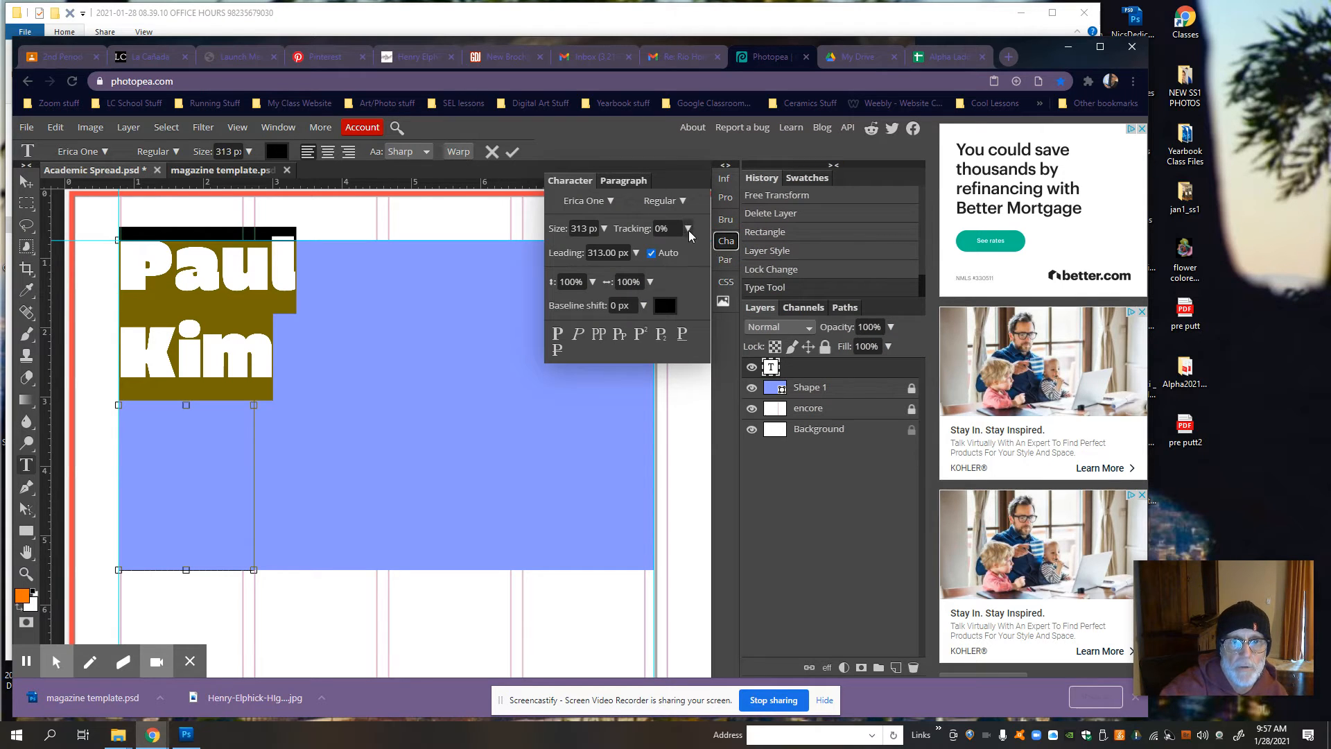
click(617, 179)
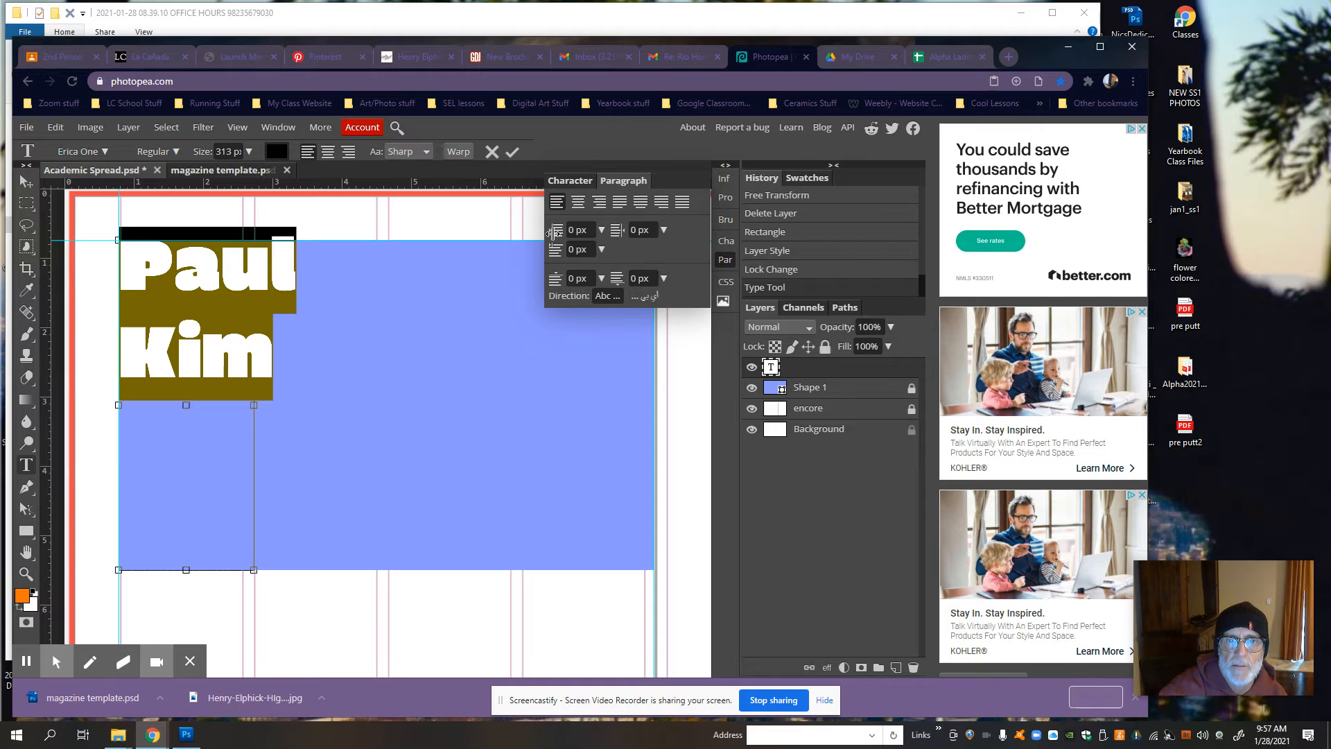
click(584, 181)
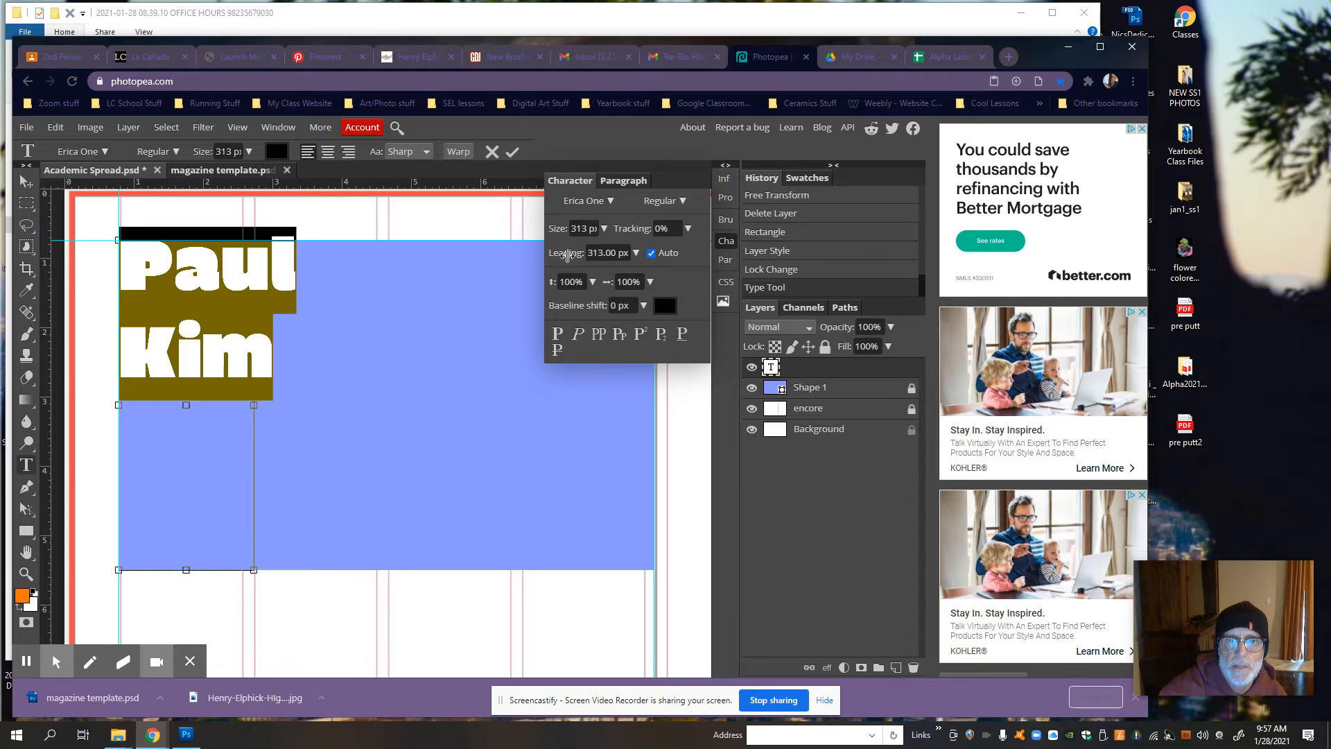
drag(567, 255, 551, 253)
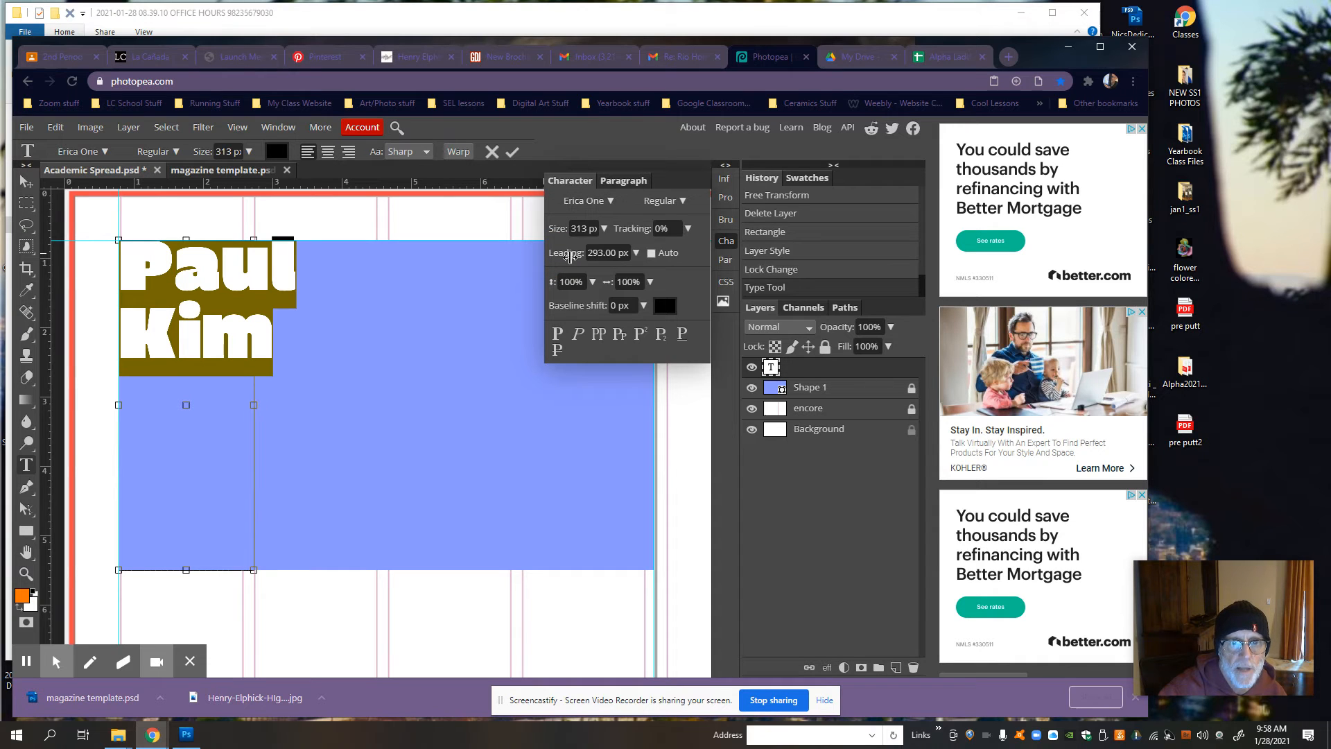
drag(570, 255, 537, 249)
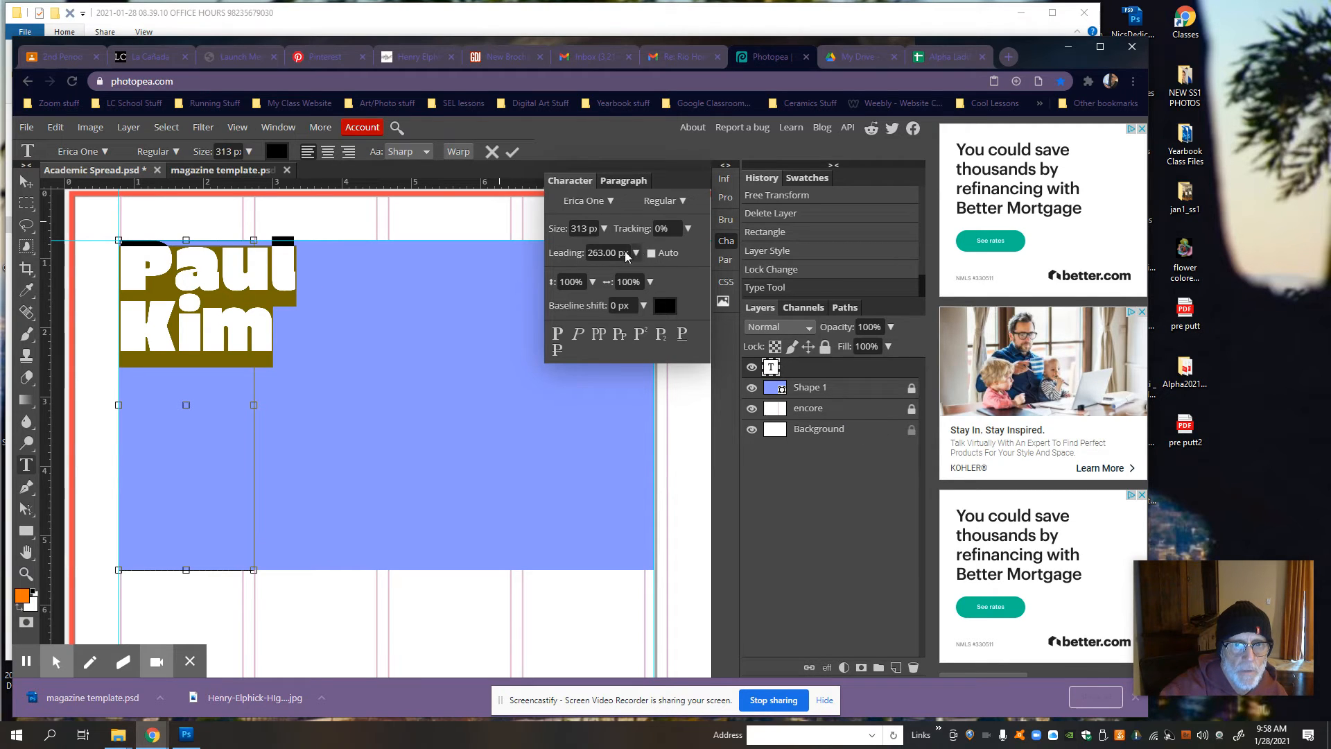
mouse_move(562, 248)
mouse_down()
mouse_move(585, 250)
mouse_move(569, 244)
mouse_up()
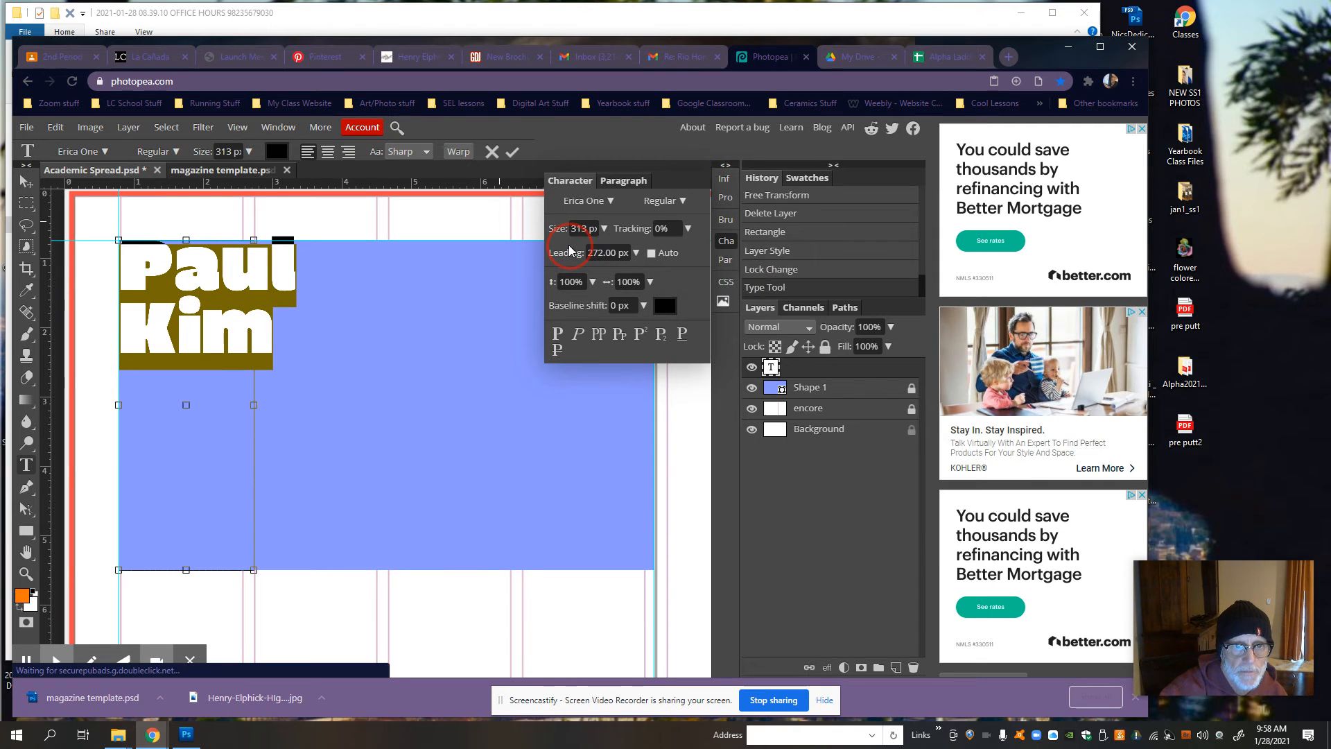
click(841, 400)
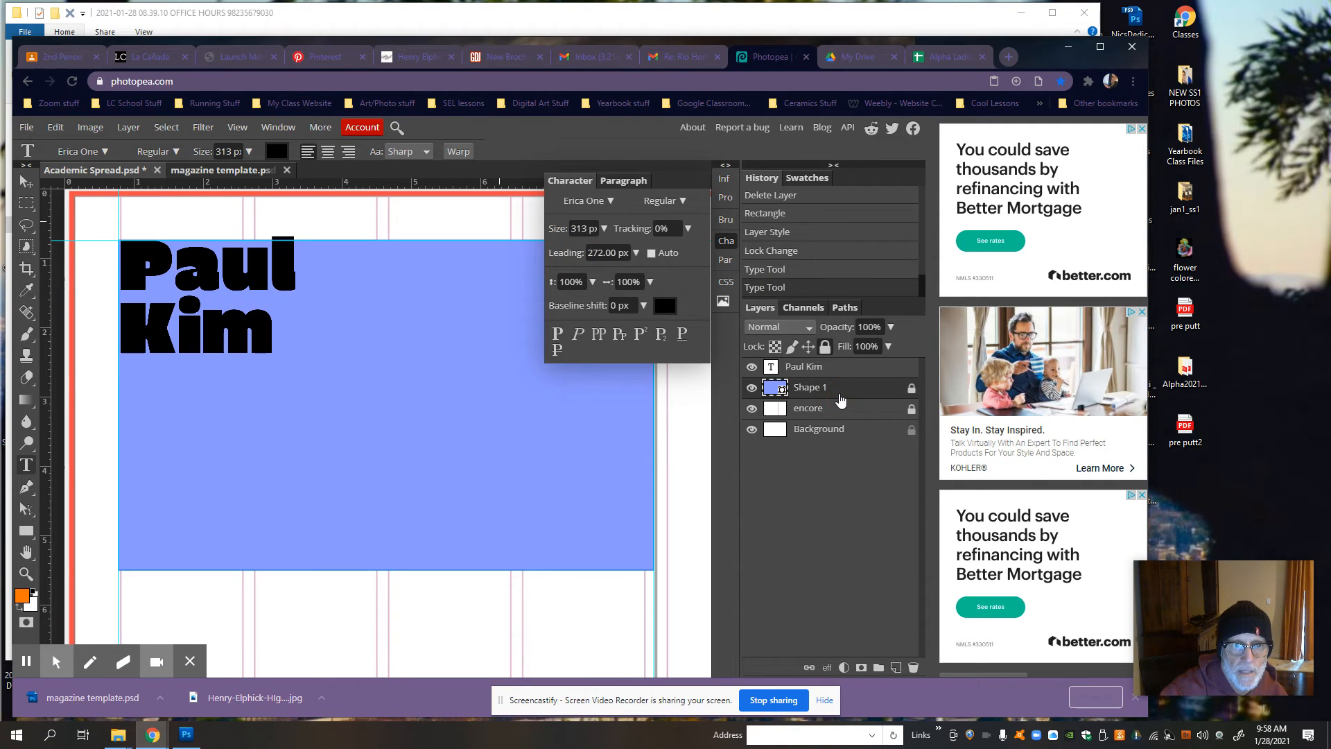
Step: Check the reference layout in magazine template.psd, return to Academic Spread.psd and activate the Move tool
click(204, 169)
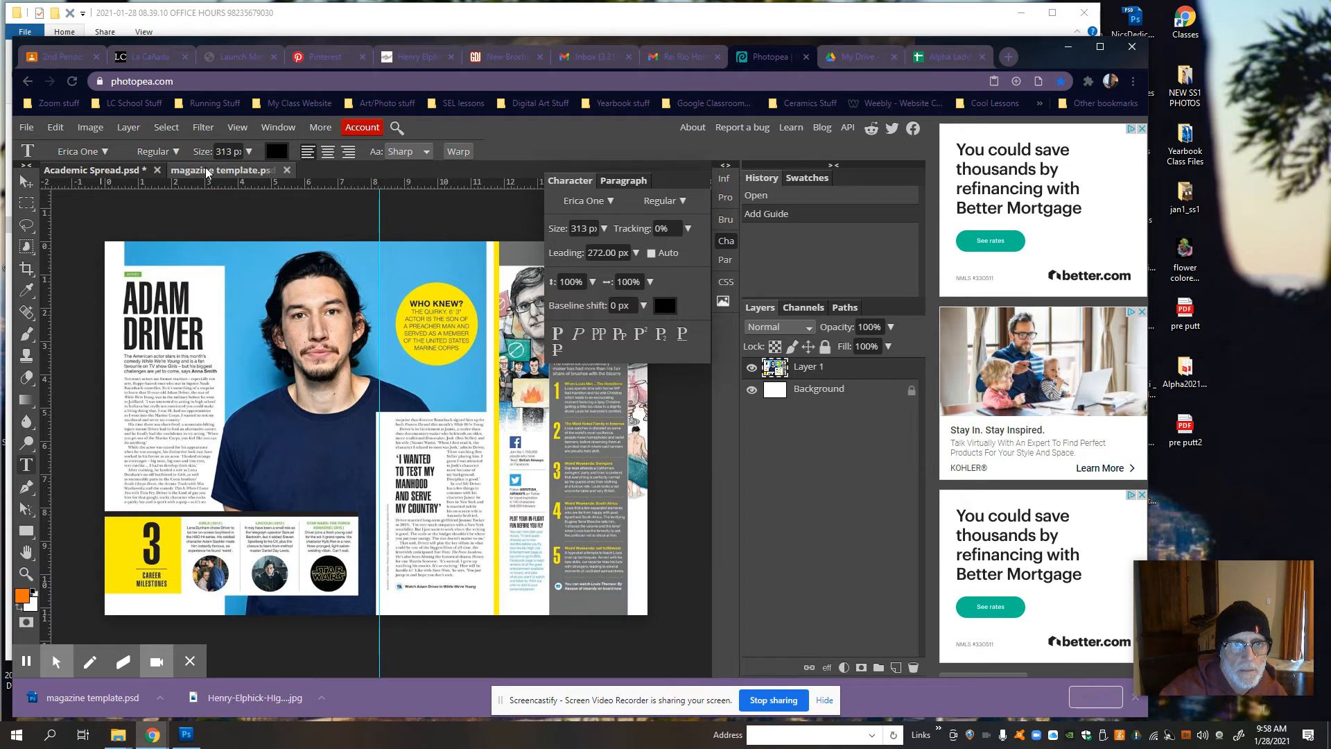
click(101, 171)
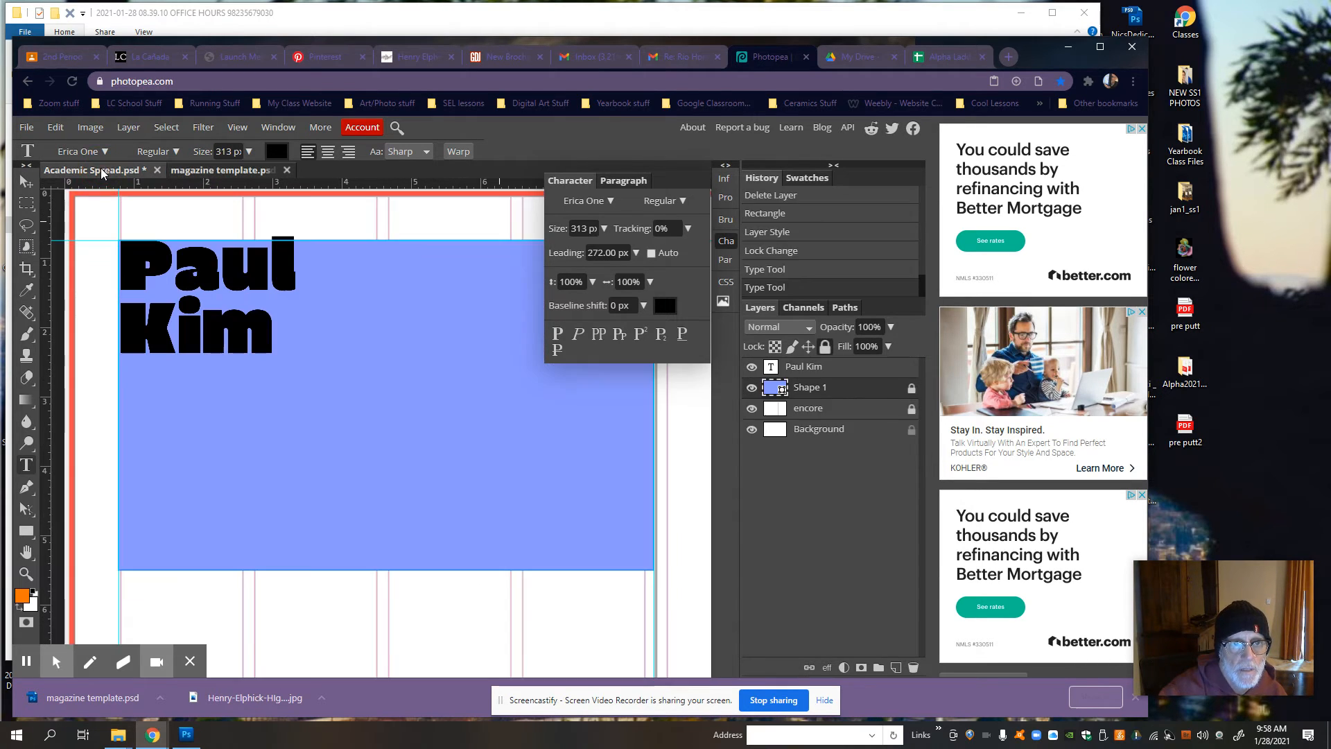
click(26, 182)
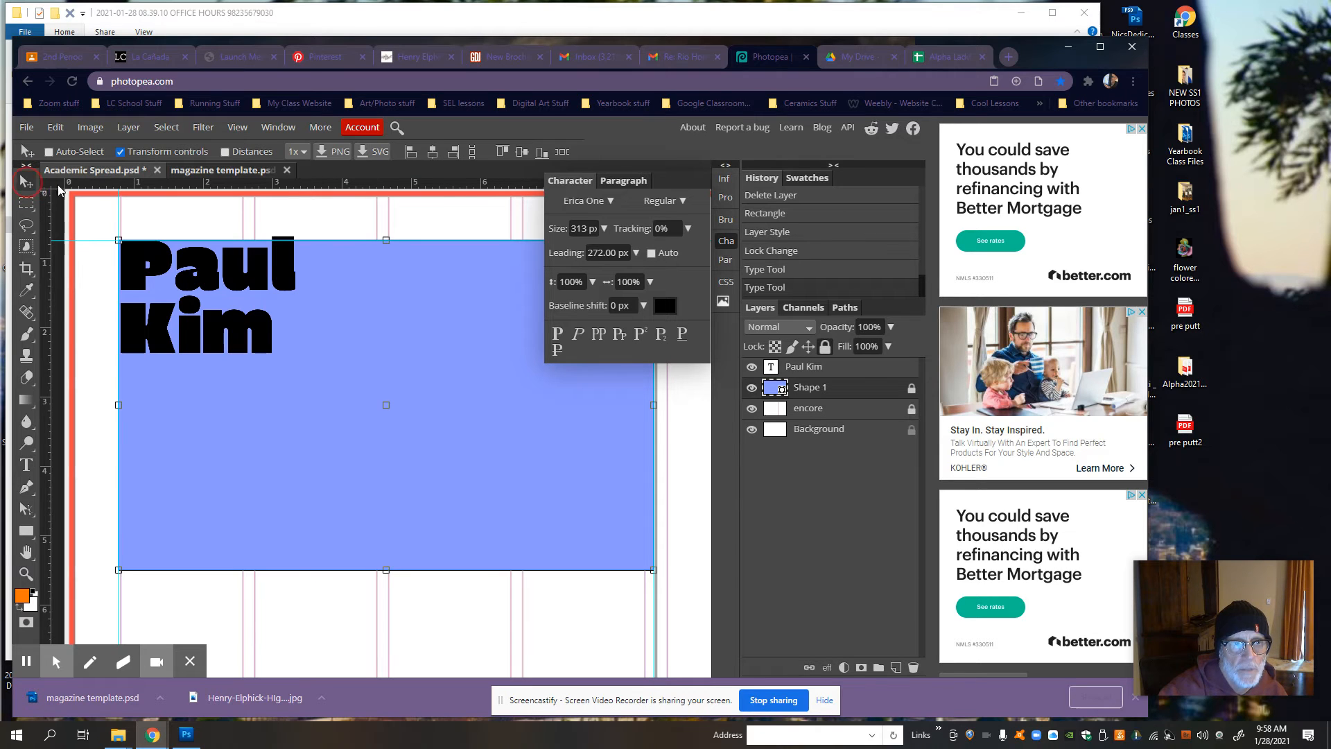
Step: Move the name headline down inside the blue rectangle, keeping it against the page's left margin guide
click(173, 269)
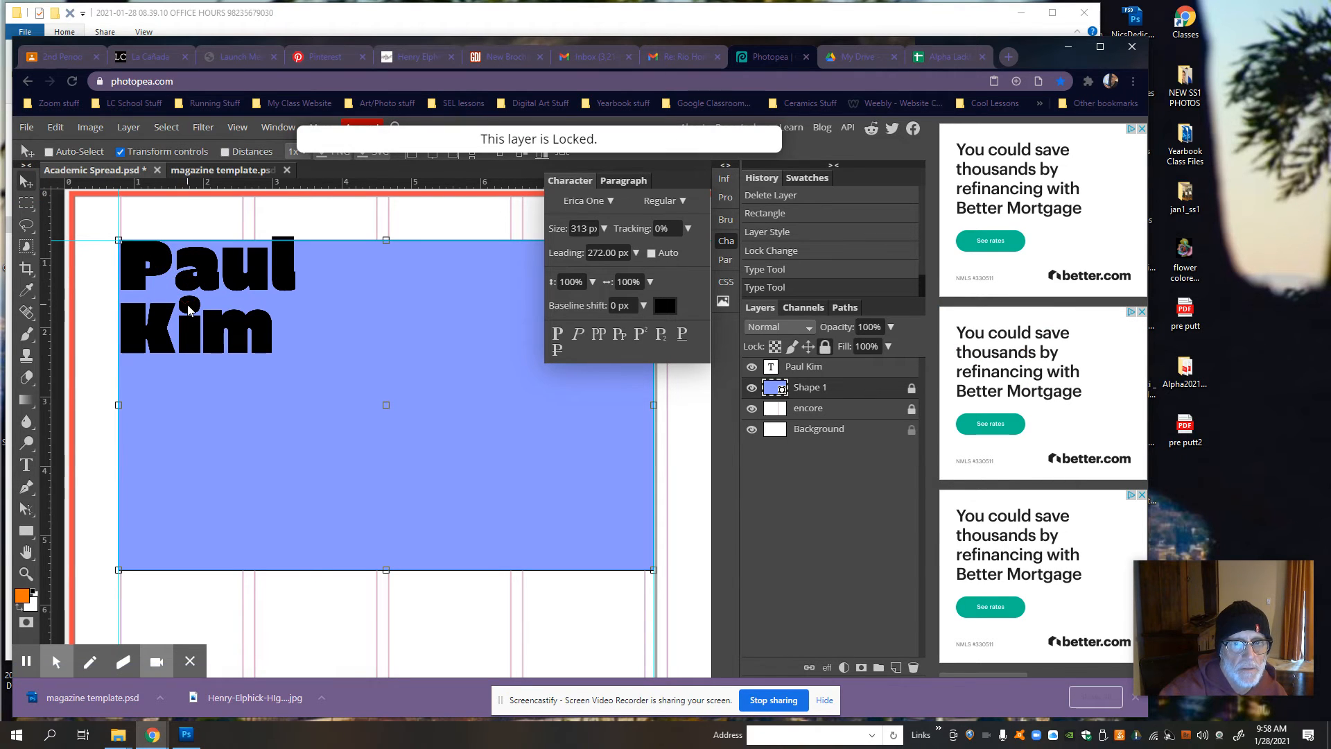
click(862, 368)
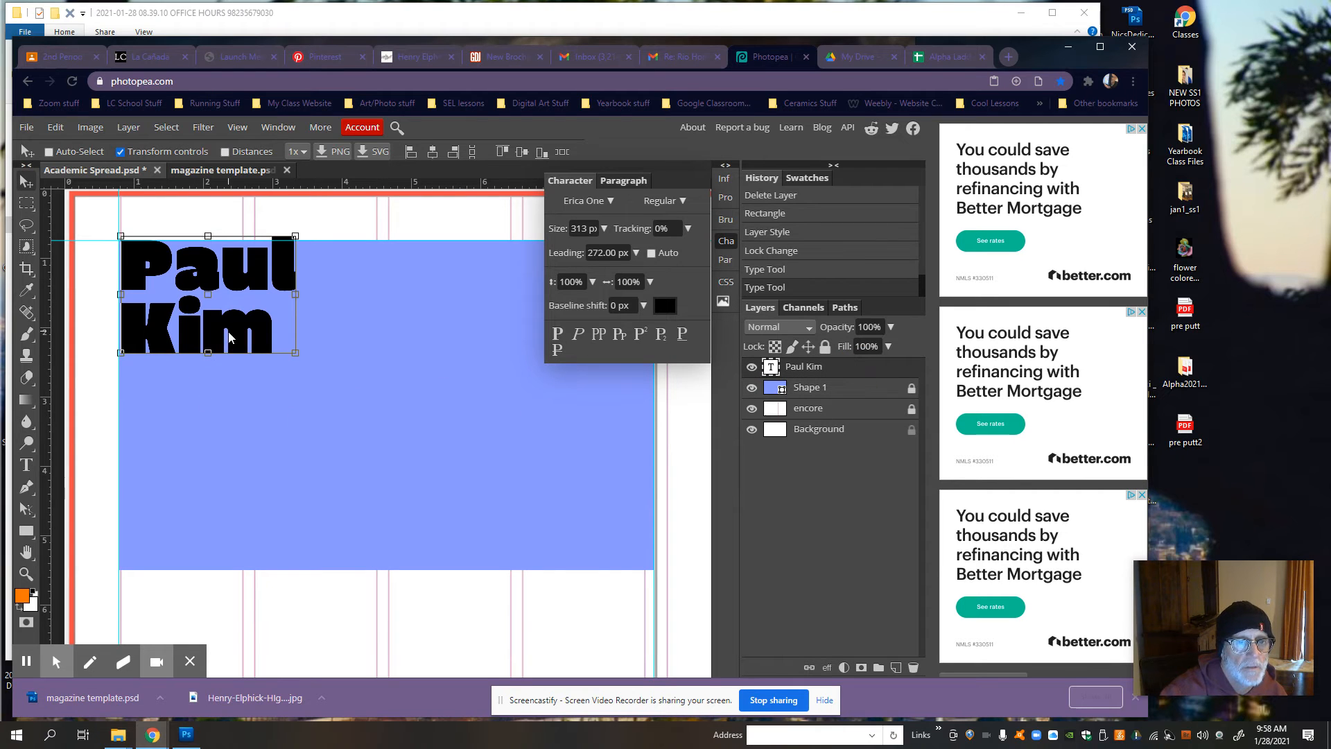
drag(230, 338, 226, 421)
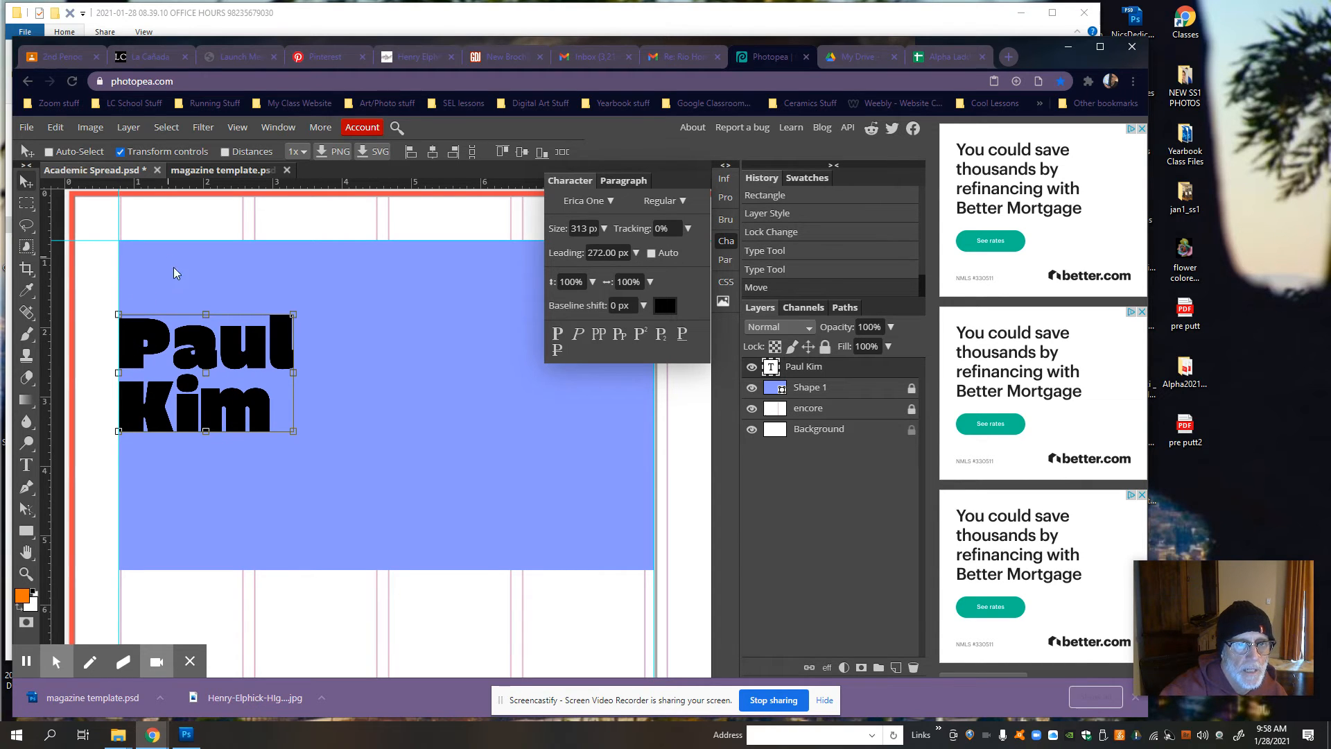
Step: Add a new layer directly above the blue rectangle's layer and set the Rectangle tool's fill to white (ffffff)
click(847, 392)
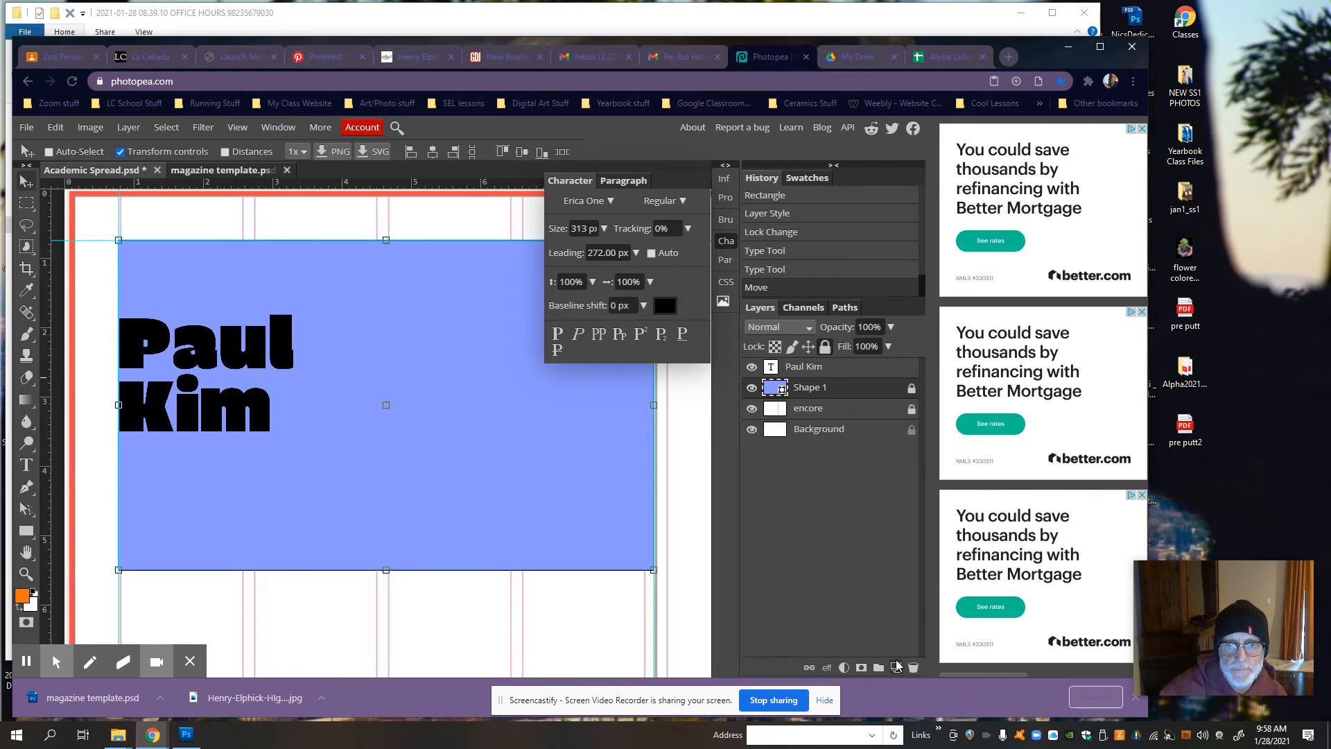
click(896, 666)
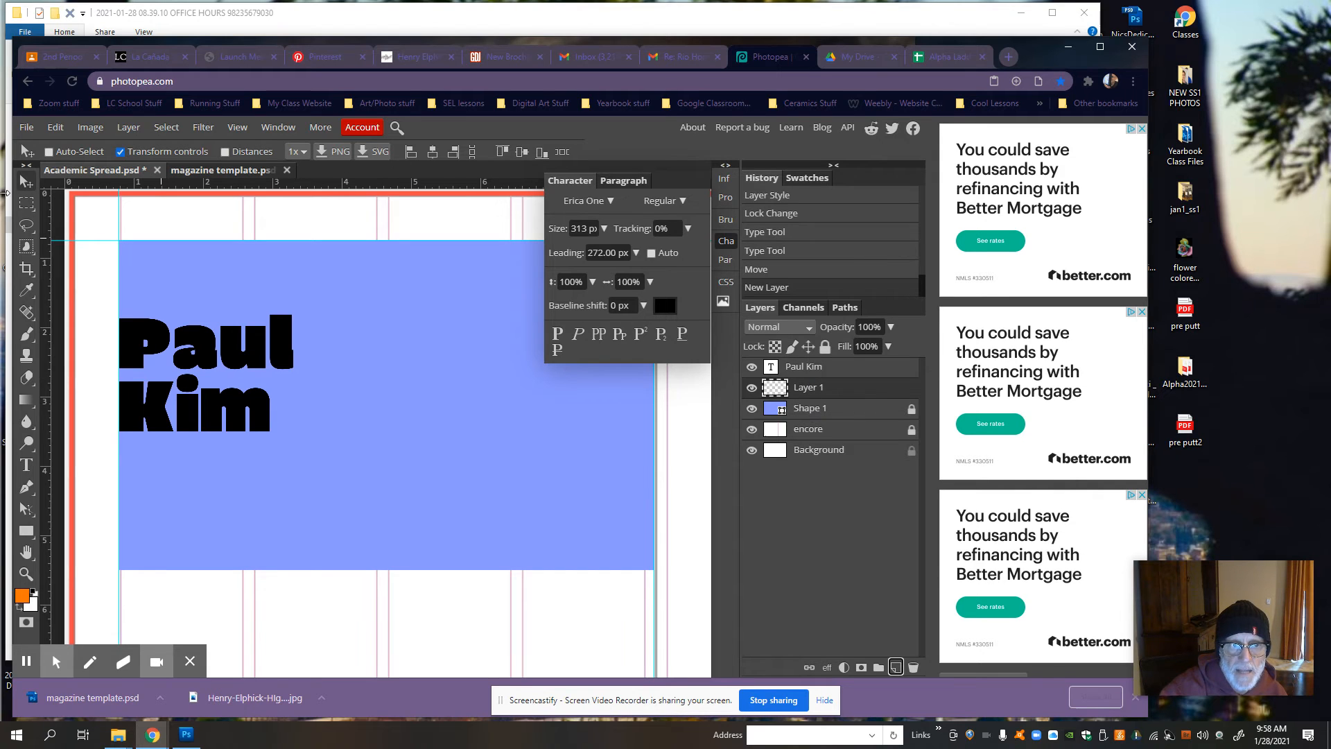
click(26, 531)
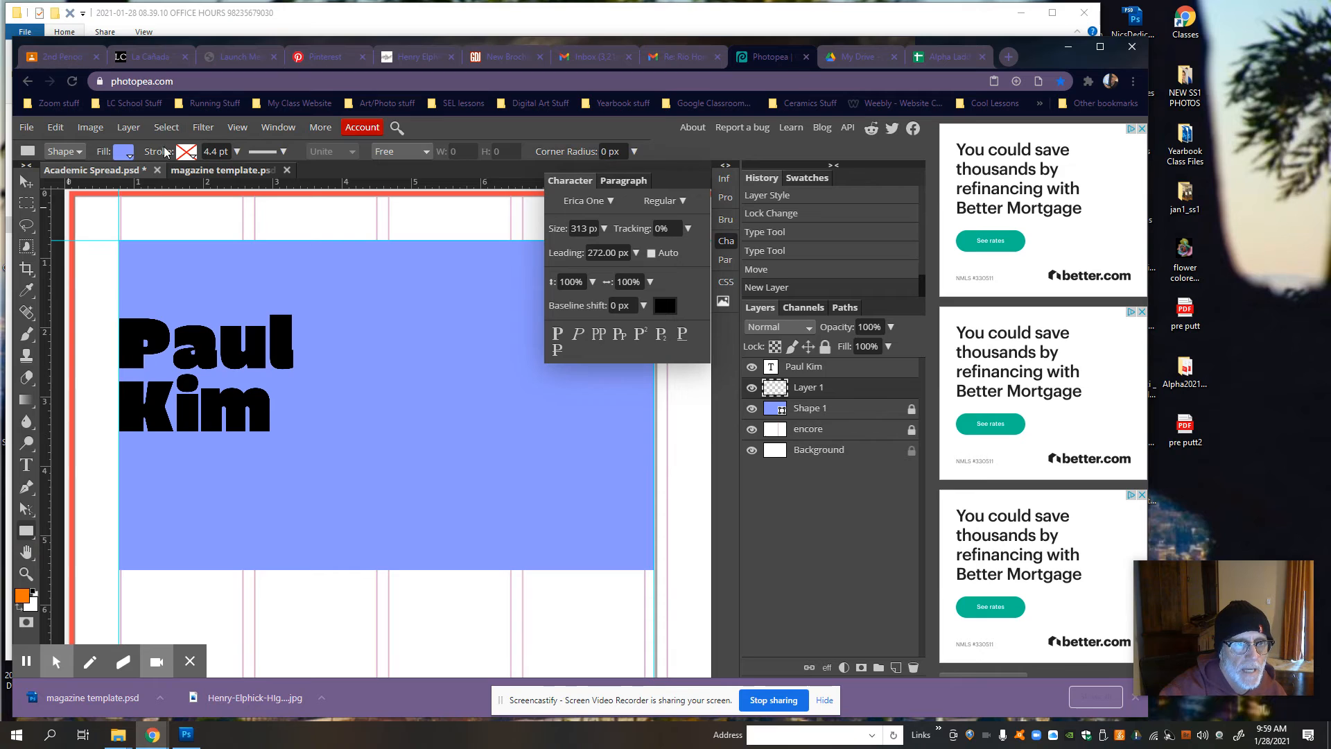
click(124, 153)
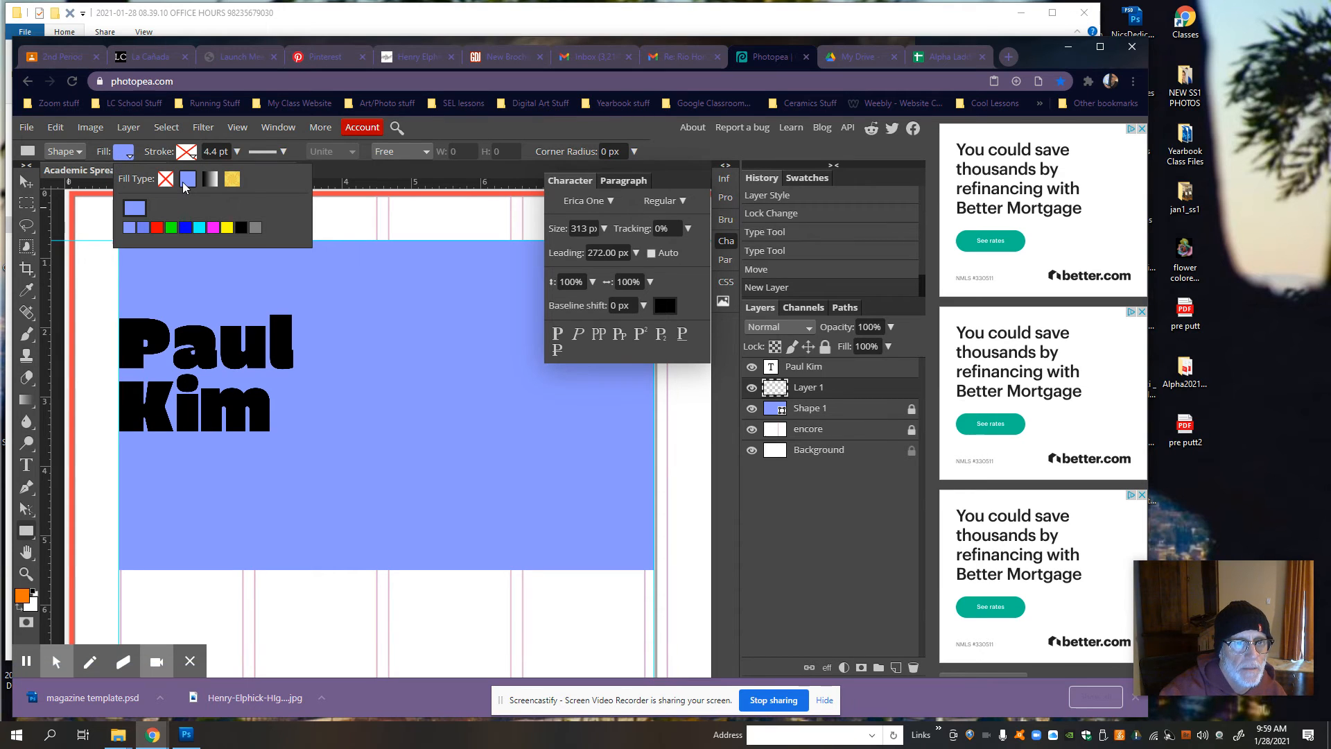
click(135, 208)
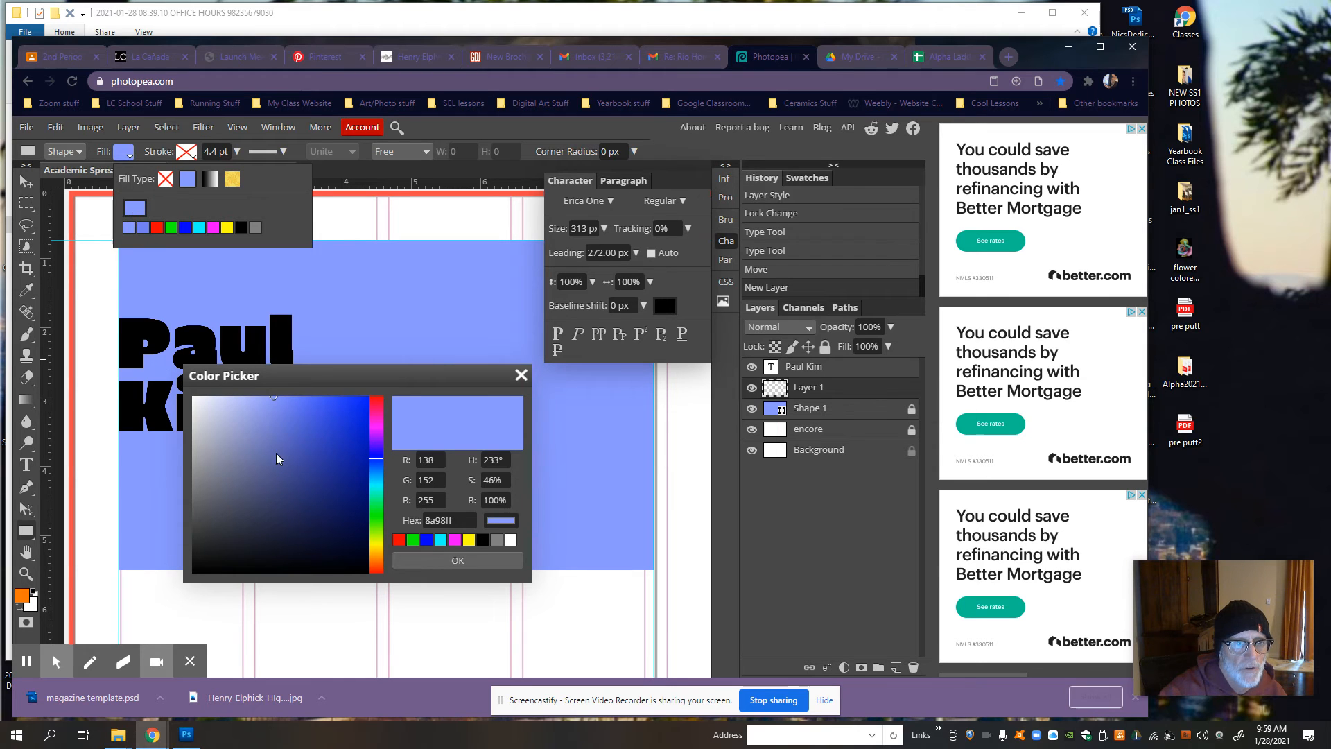
click(132, 217)
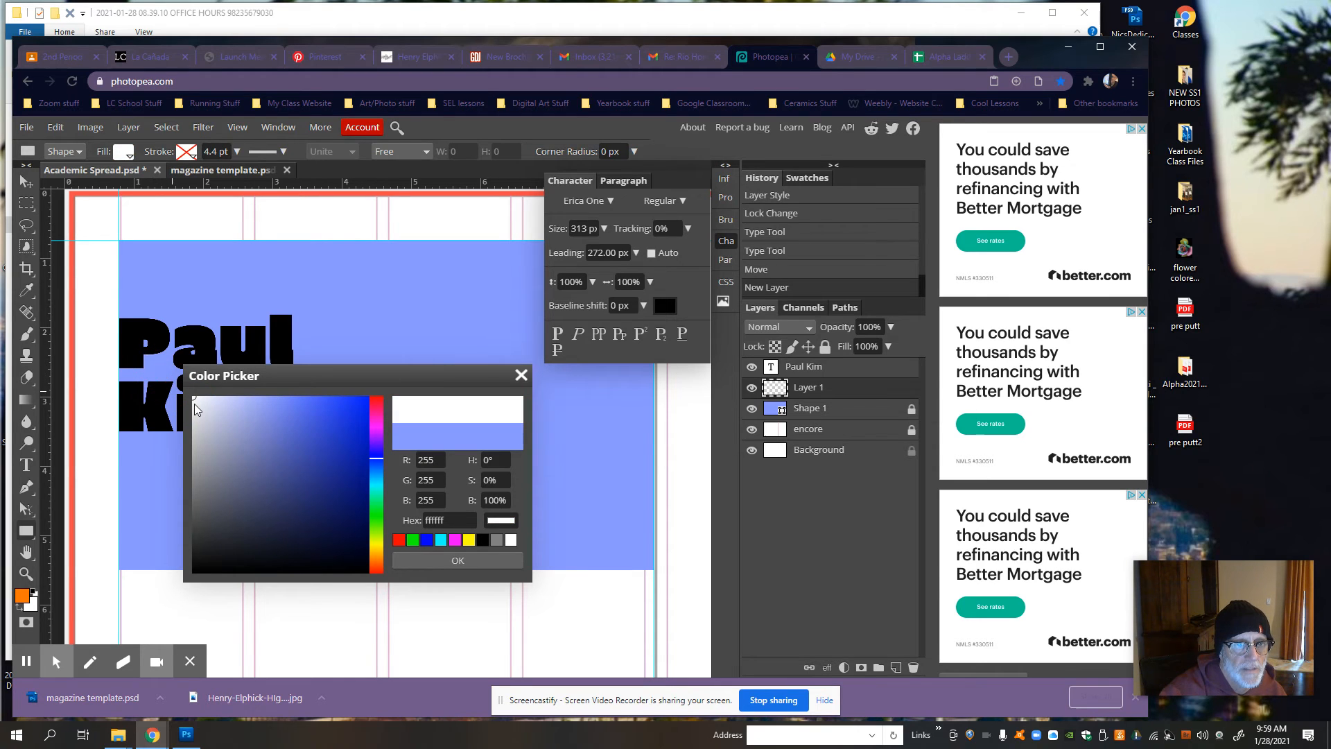
click(508, 560)
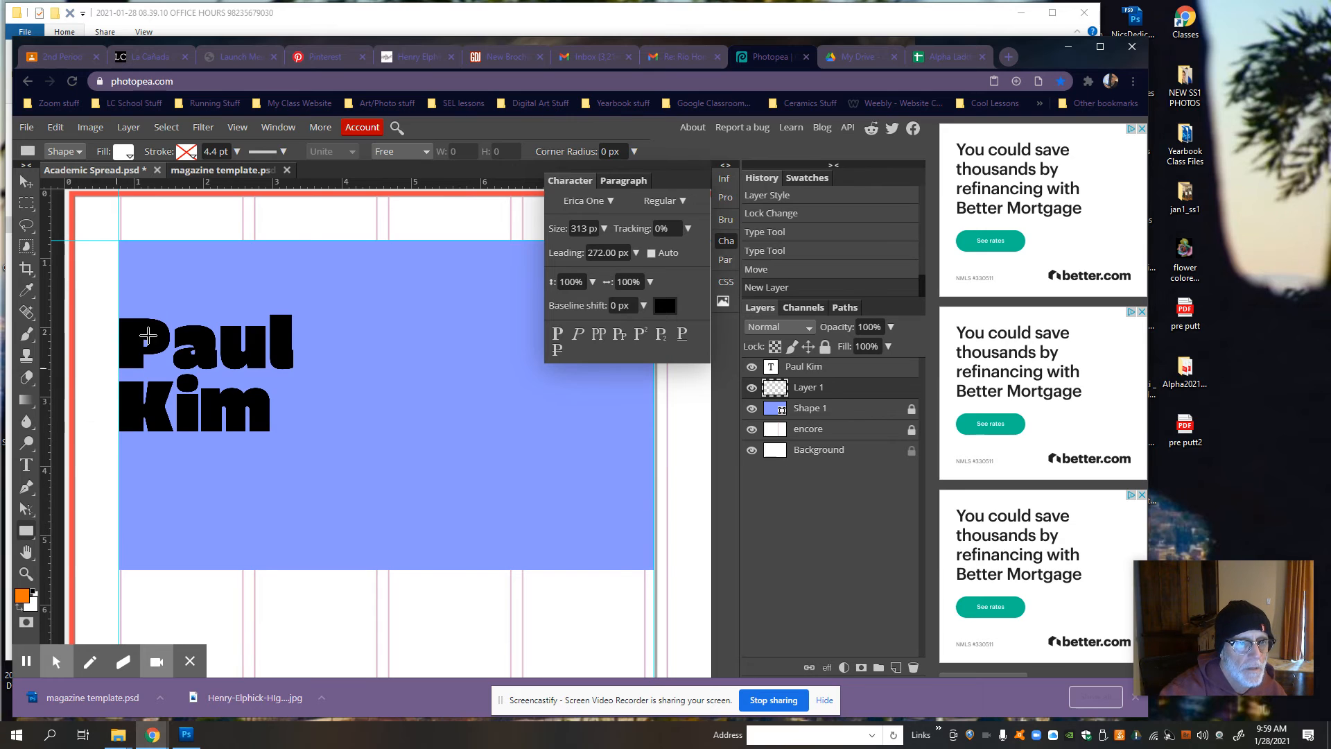
Step: Draw a tall white rectangle behind the name, starting just below the blue block's upper edge and extending past its lower edge
drag(122, 273, 297, 639)
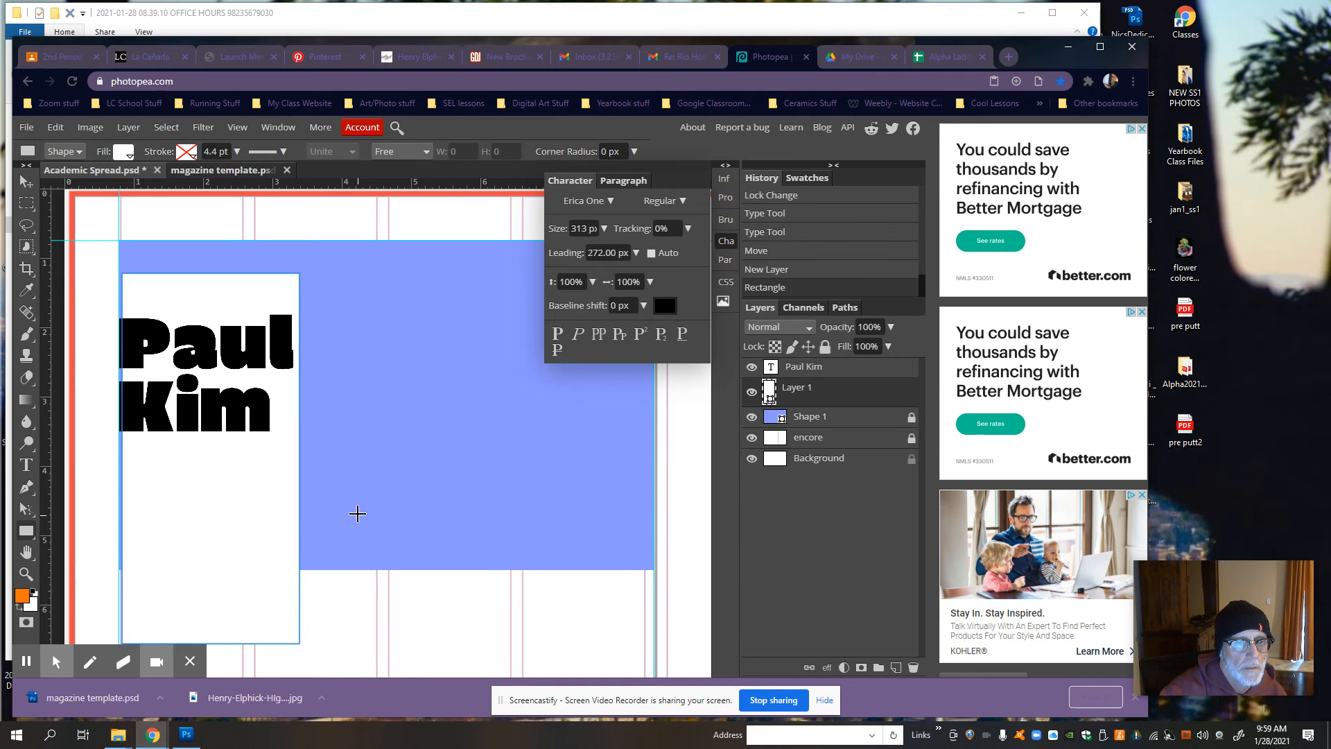
scroll(356, 506, down, 2)
scroll(358, 502, up, 1)
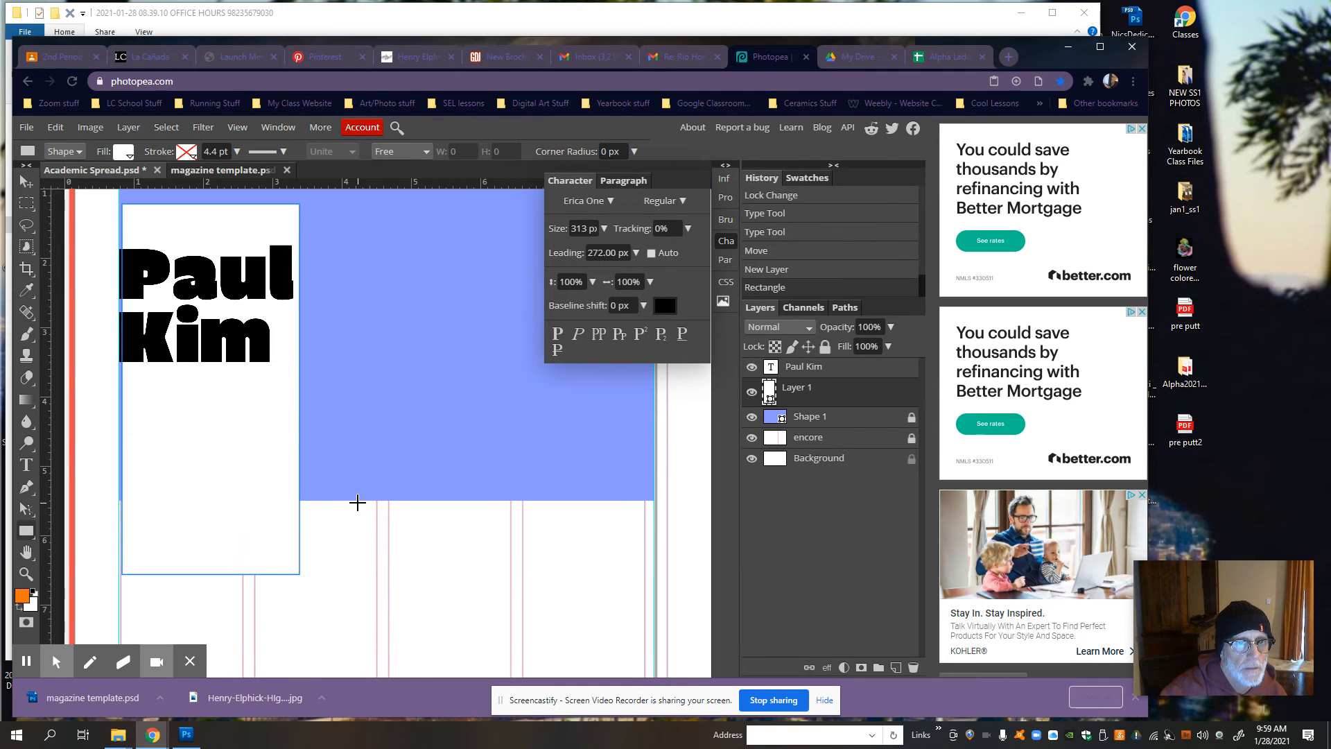
Step: Check the layout in magazine template.psd, return to Academic Spread.psd and widen the white rectangle to 101.95% so it meets the left margin guide
click(182, 171)
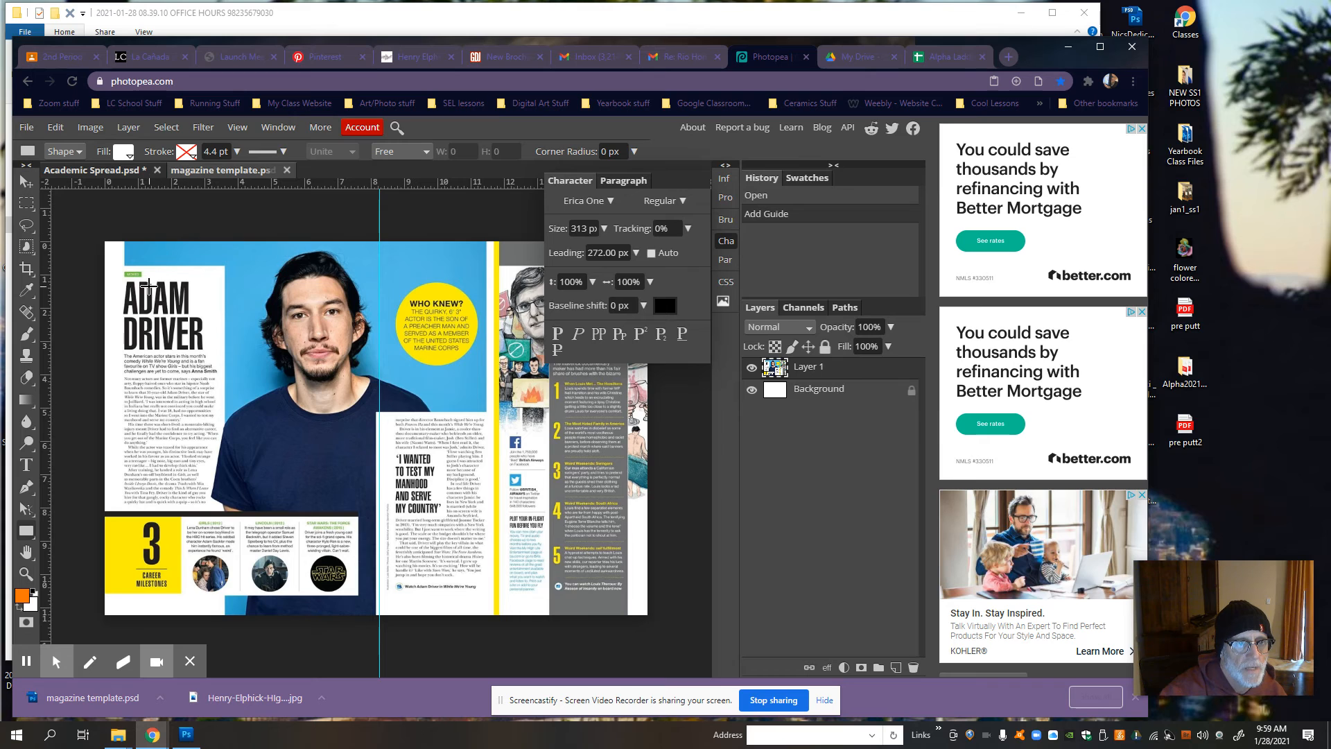
click(122, 171)
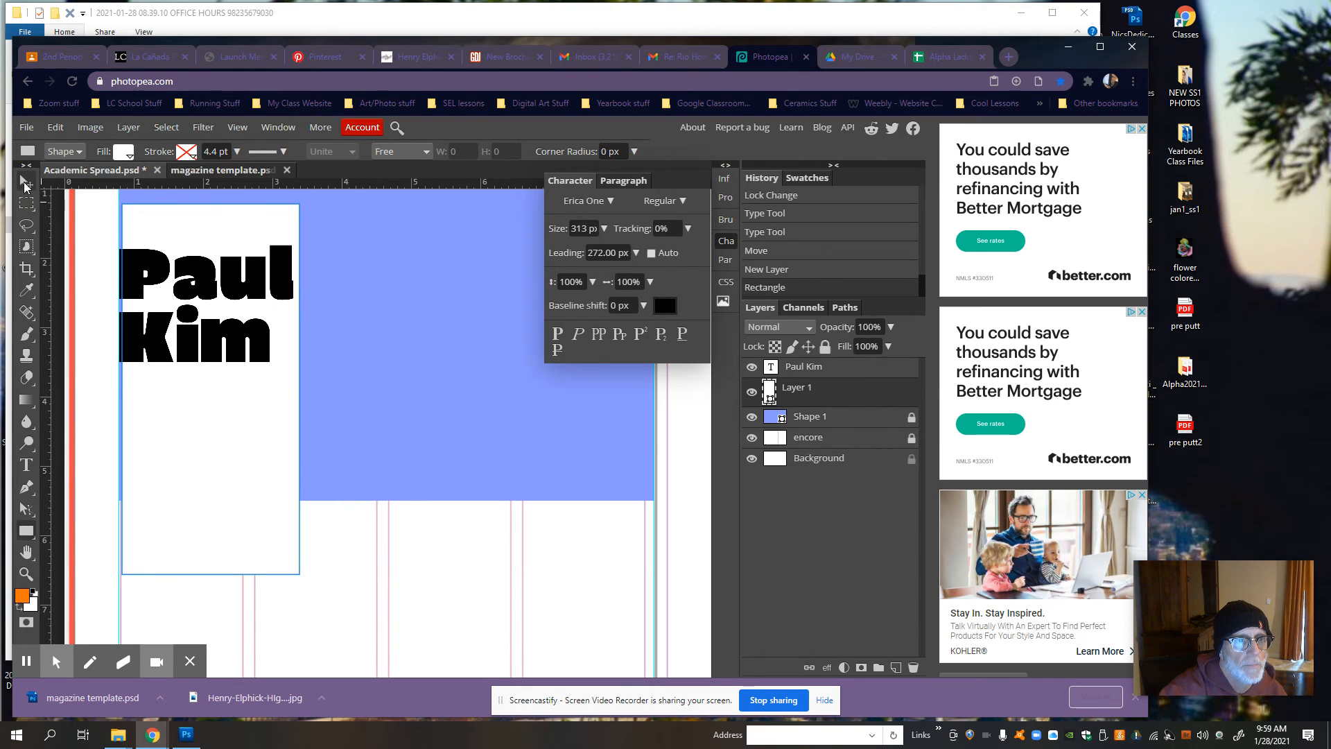
click(26, 182)
drag(123, 389, 119, 393)
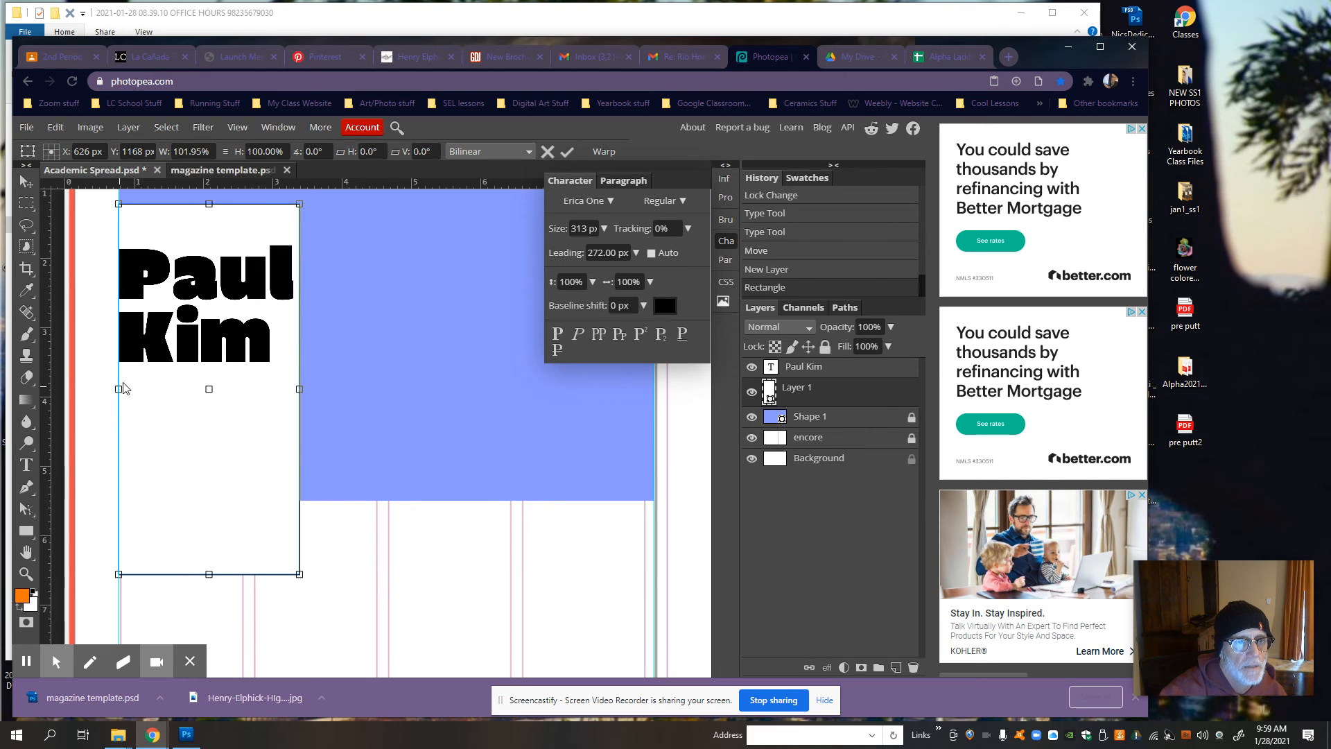
scroll(149, 385, up, 2)
scroll(147, 350, down, 2)
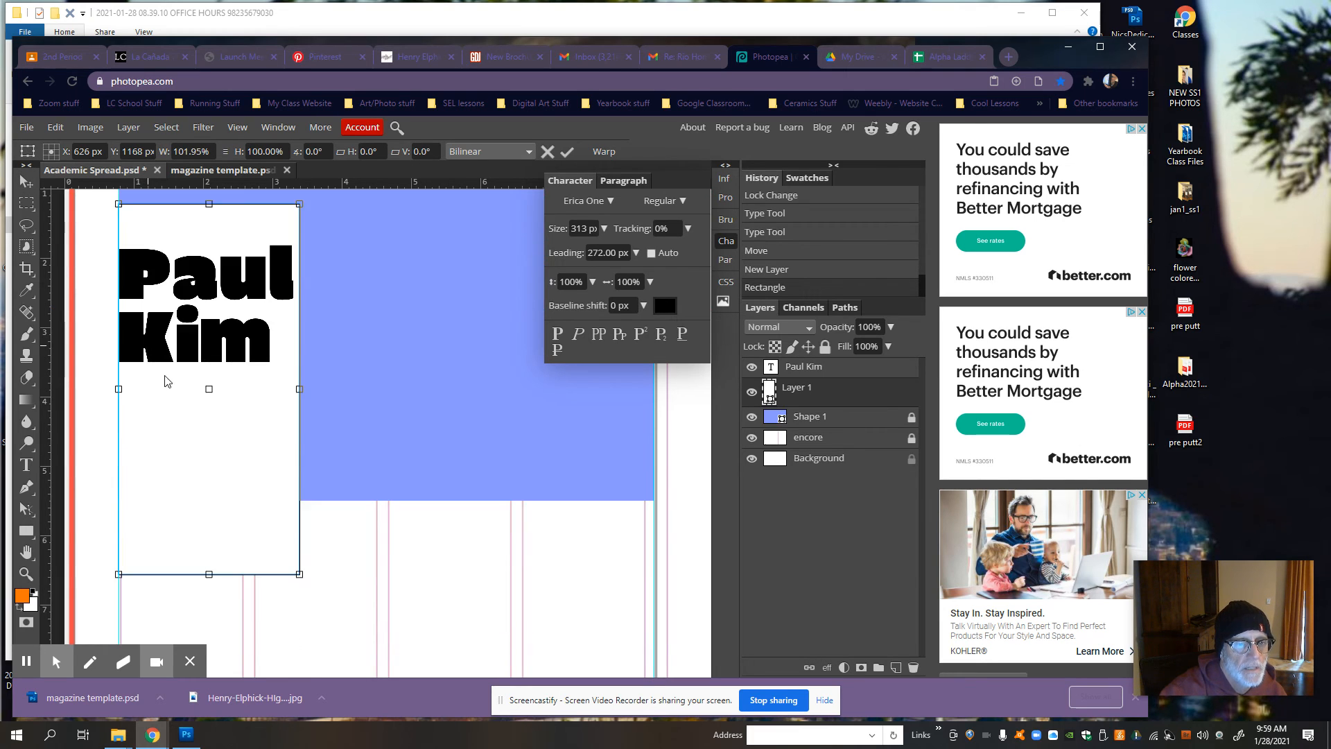
Step: Recheck magazine template.psd, stretch the white rectangle's height to 169.25% down to the page's bottom margin guide, review it and apply the transform
click(222, 168)
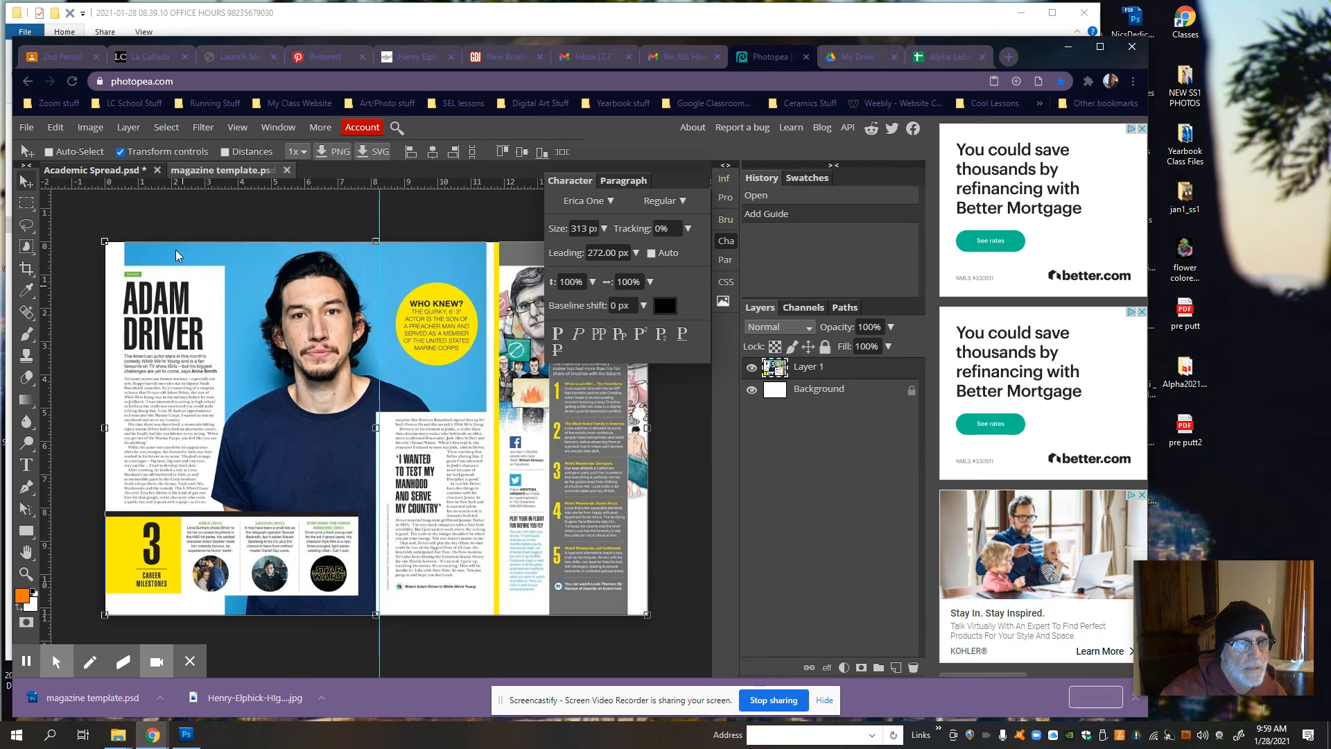
click(86, 172)
scroll(134, 261, down, 4)
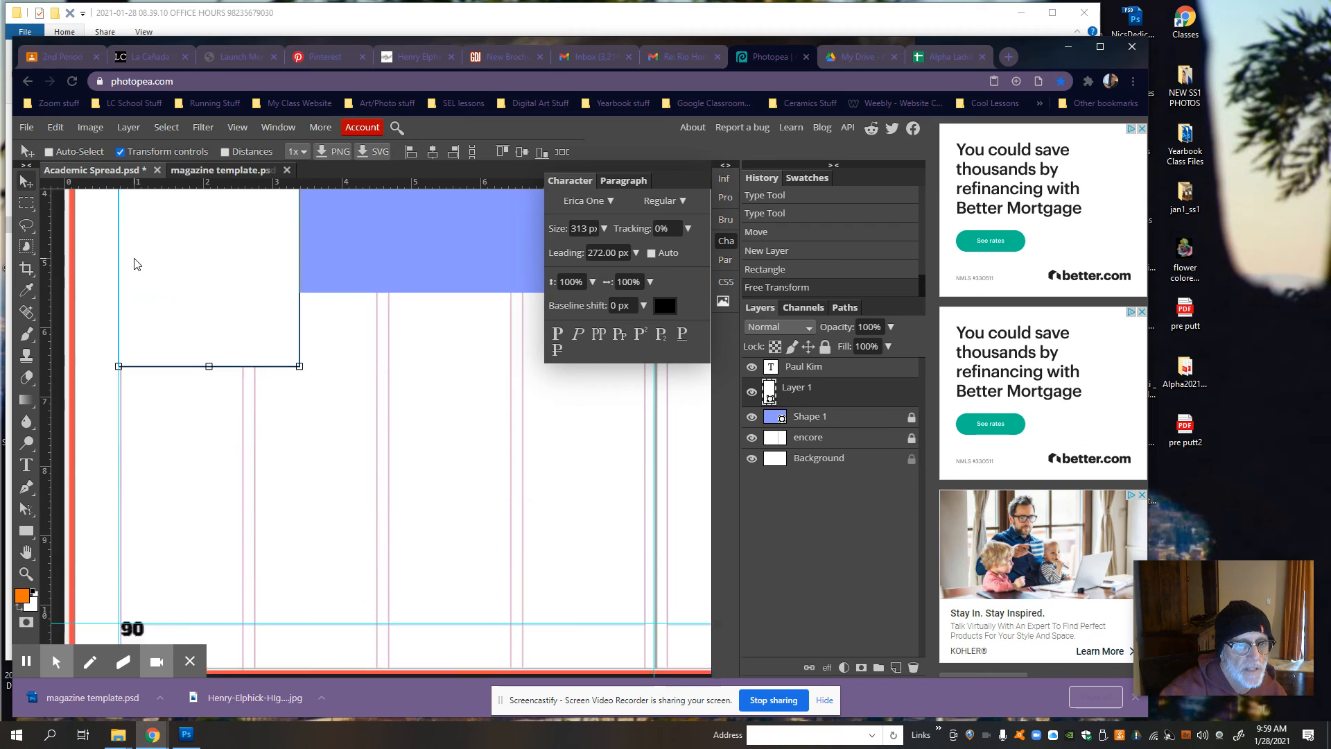
drag(207, 300, 193, 555)
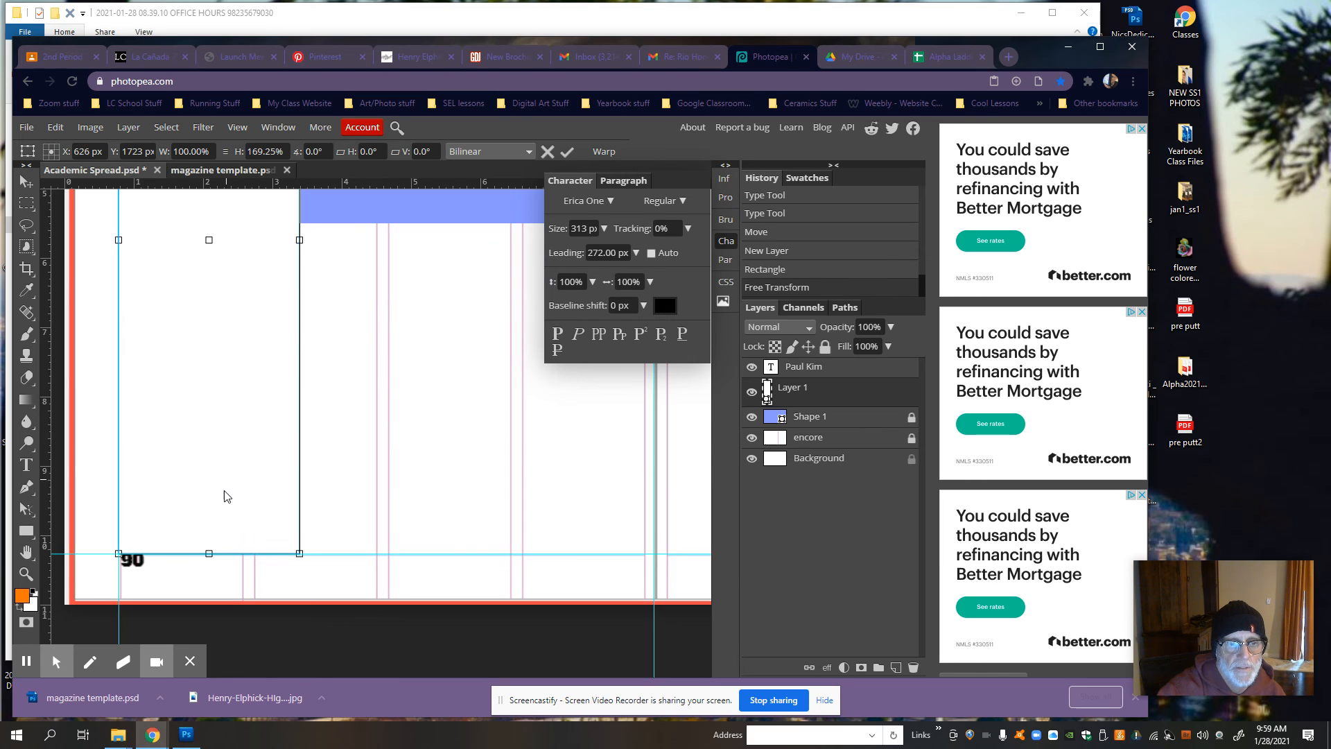
mouse_move(208, 554)
mouse_down()
mouse_move(202, 593)
mouse_move(209, 552)
mouse_up()
scroll(210, 551, up, 5)
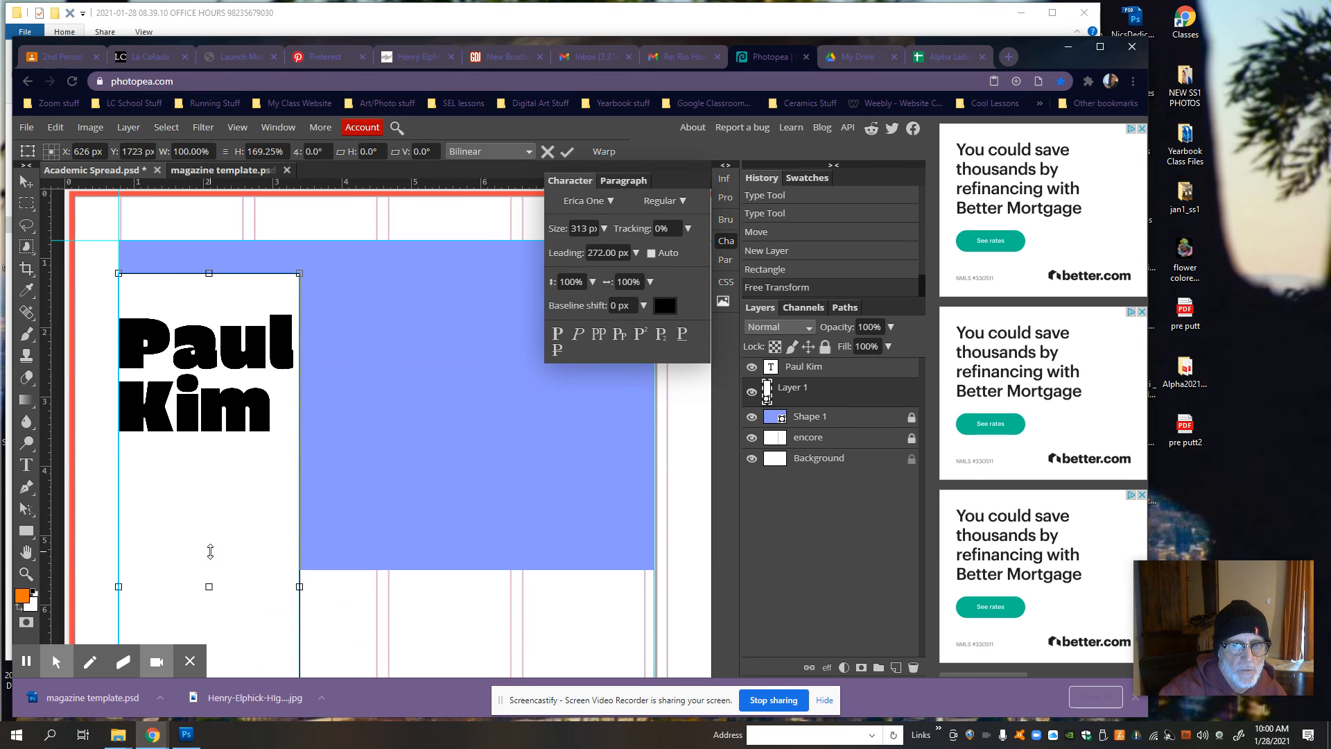
scroll(210, 551, down, 5)
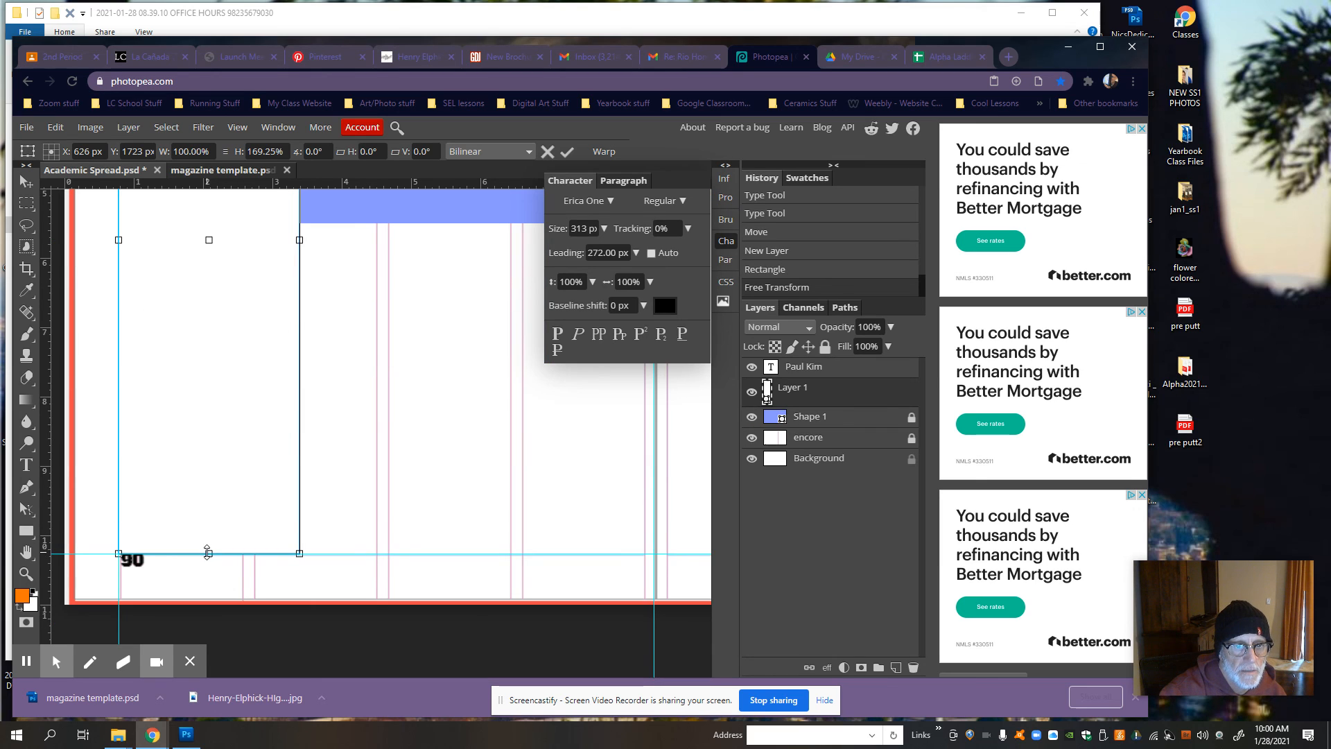
scroll(207, 552, up, 5)
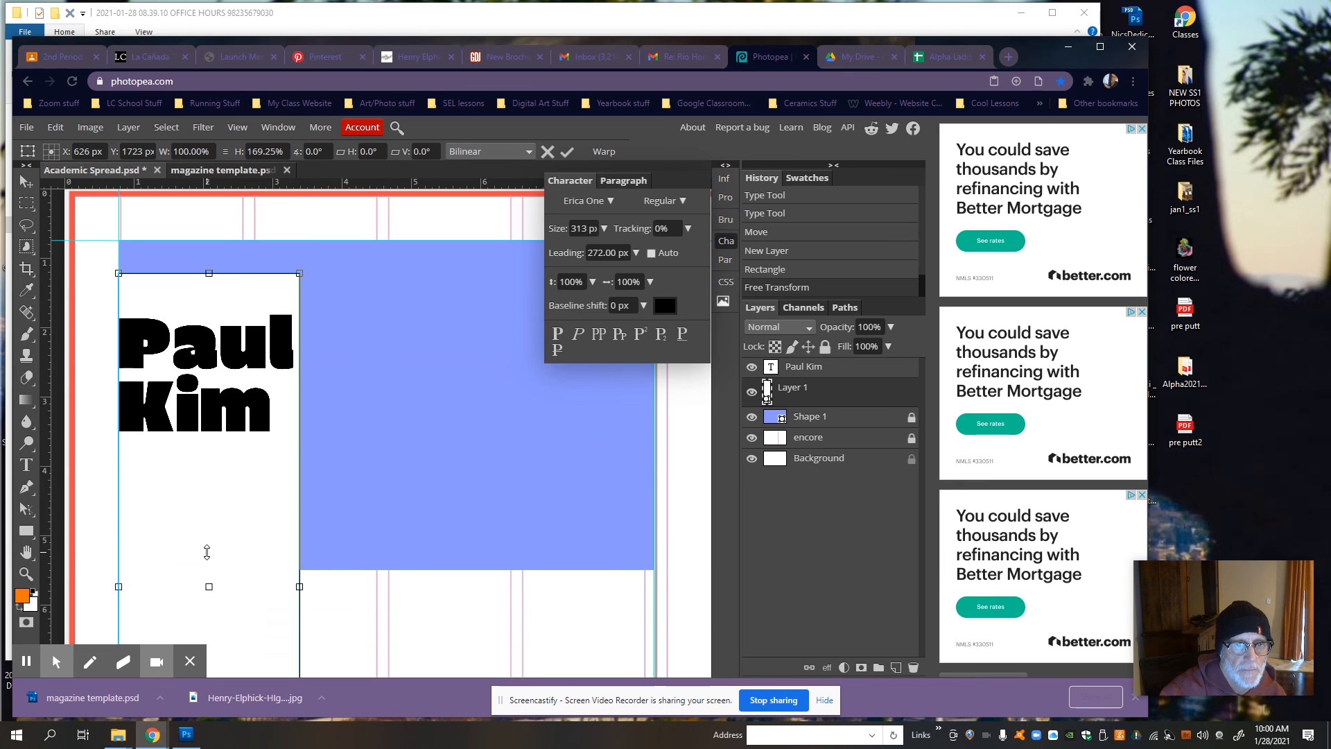
scroll(206, 551, up, 1)
scroll(207, 552, down, 2)
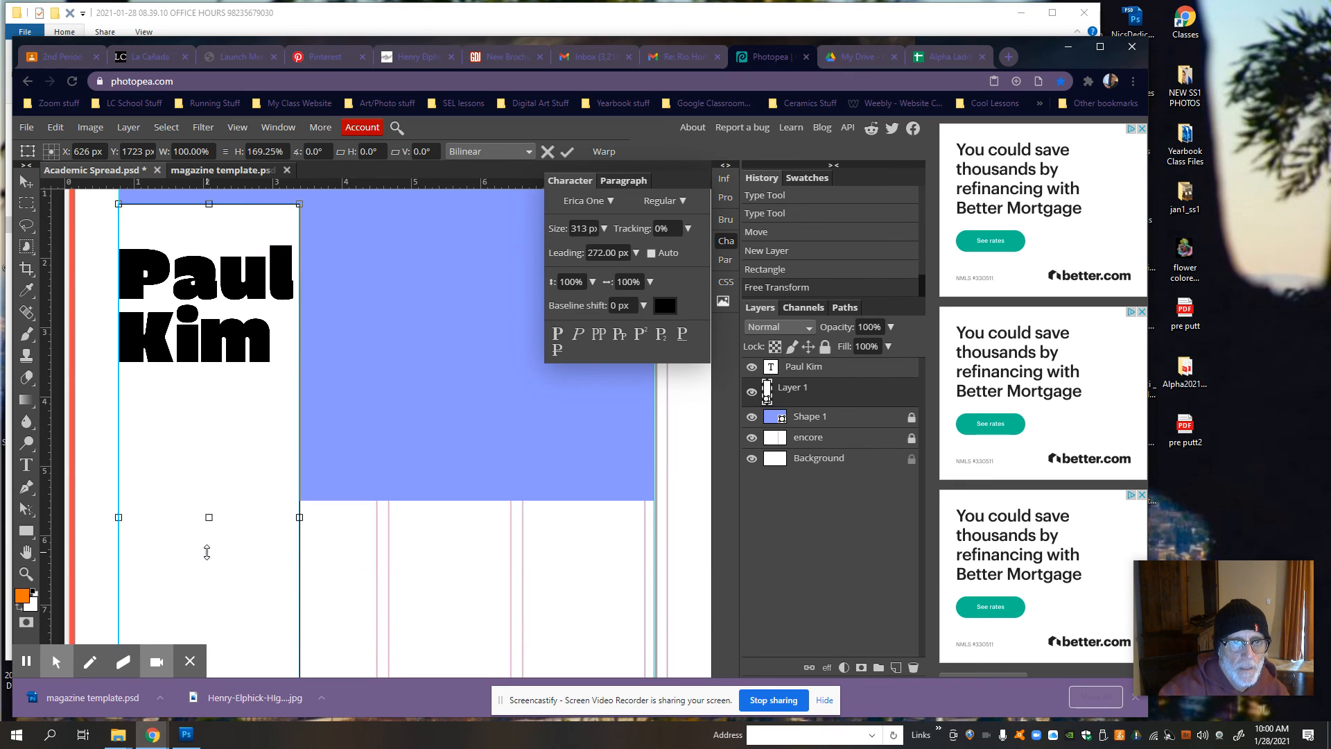
scroll(207, 551, up, 2)
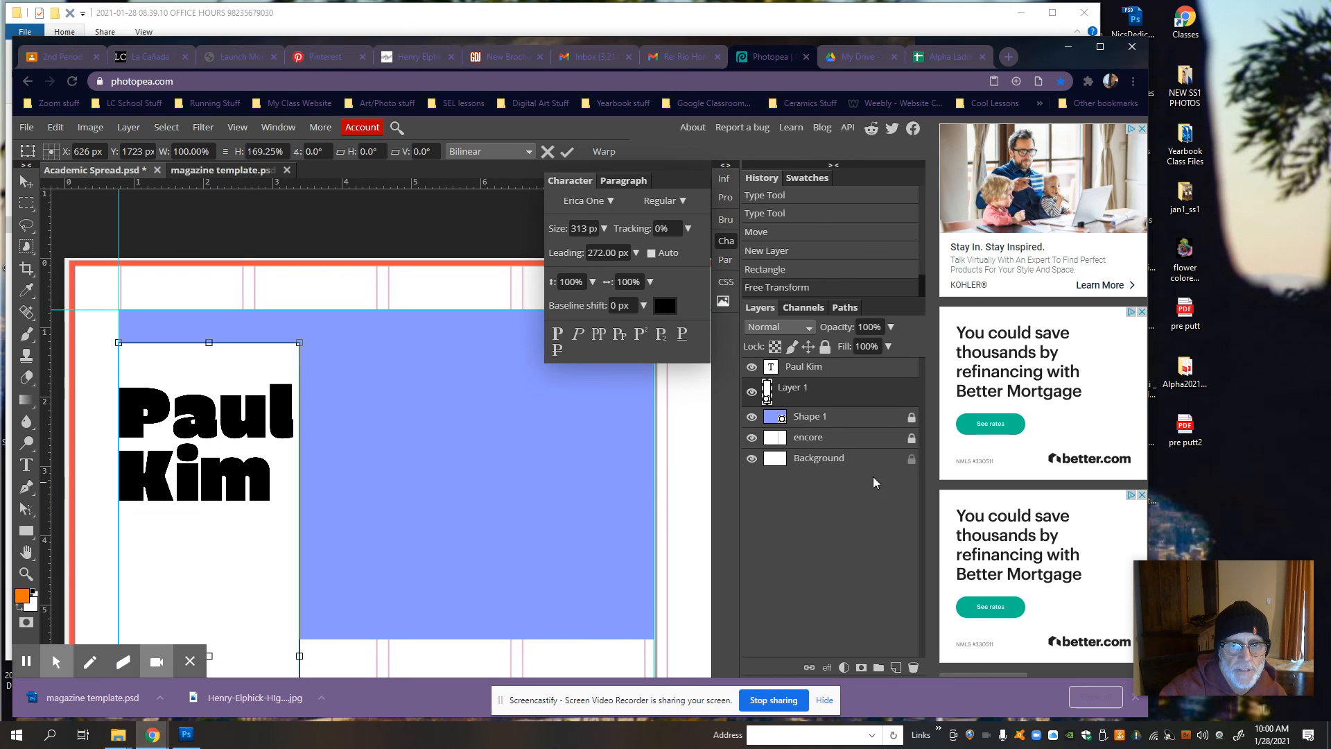
scroll(418, 418, down, 2)
scroll(373, 392, down, 1)
scroll(323, 424, up, 1)
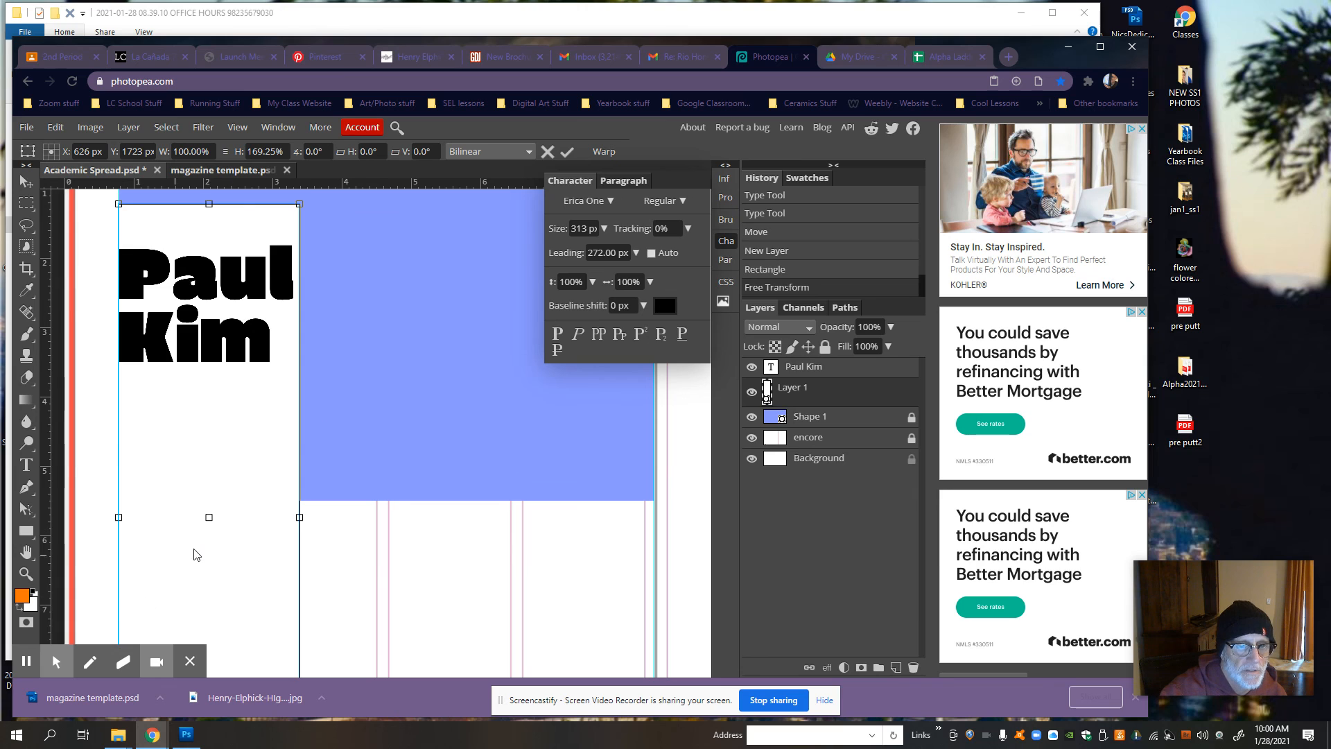
scroll(192, 550, up, 2)
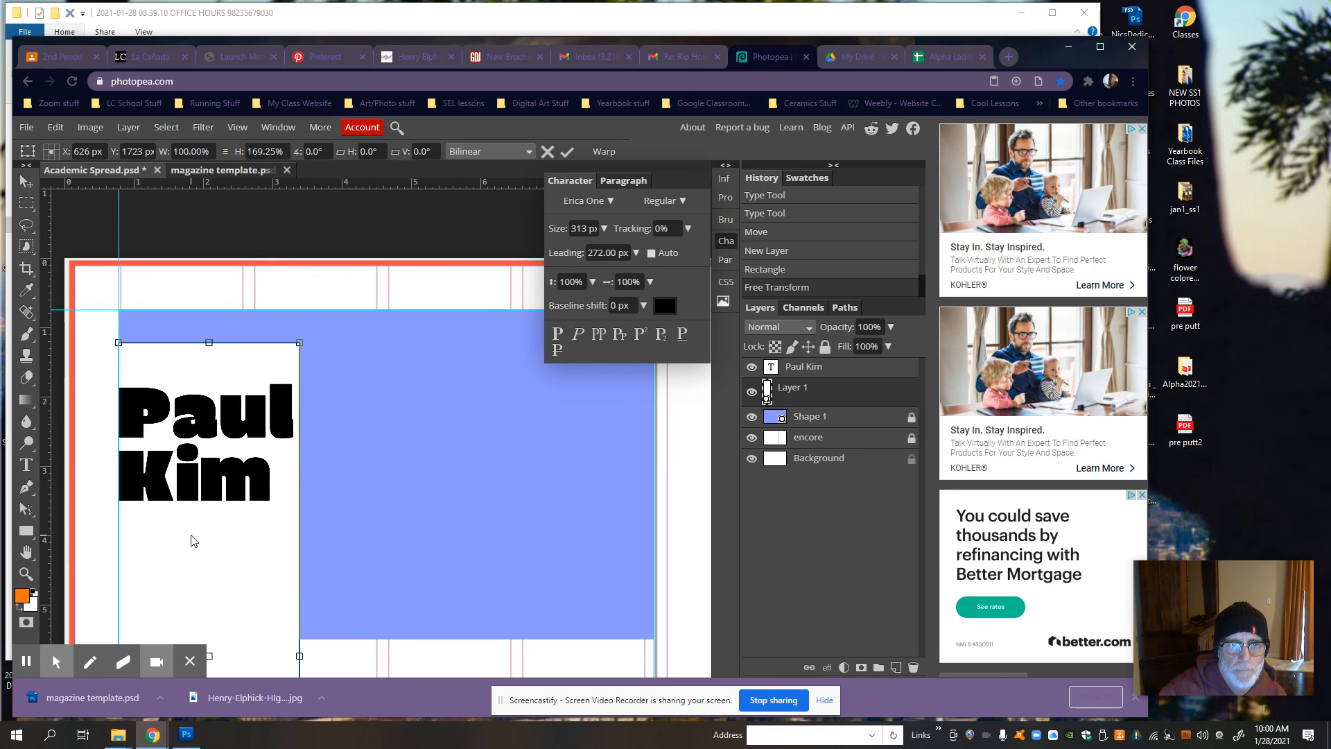
key(Return)
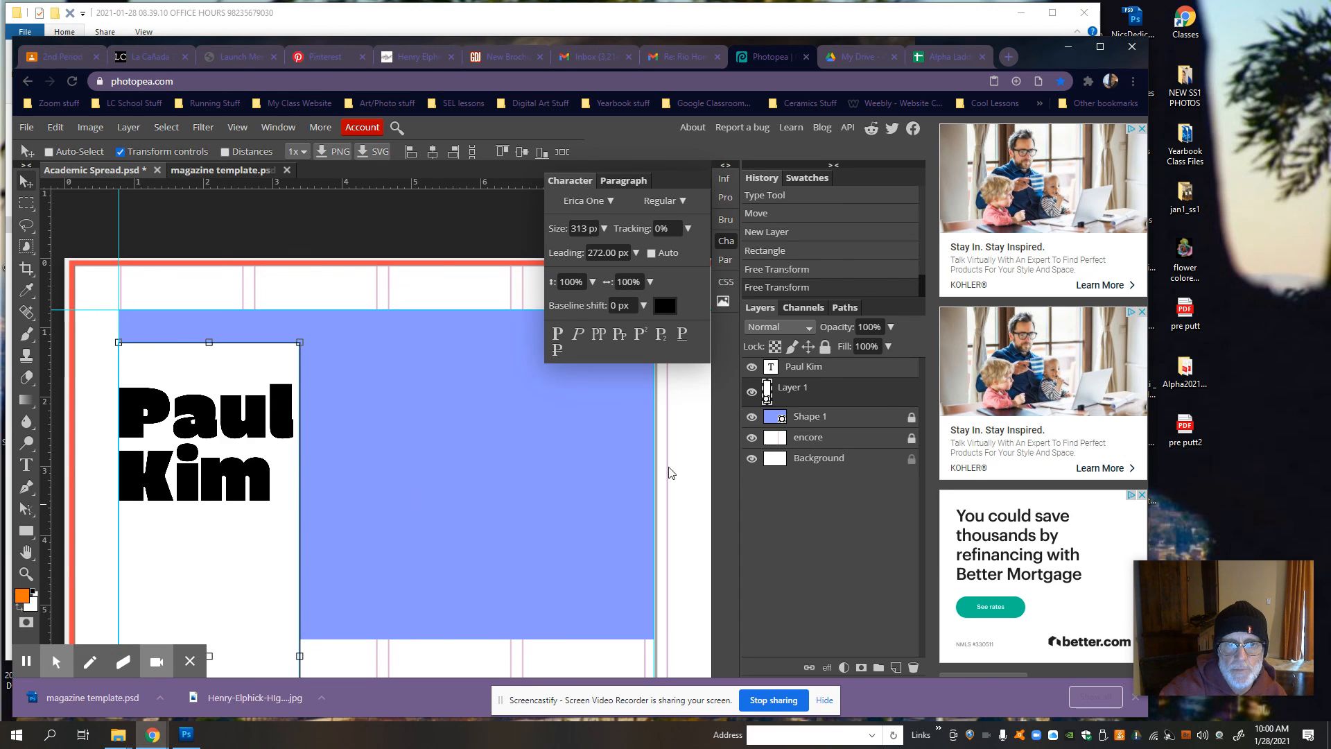
scroll(481, 369, down, 2)
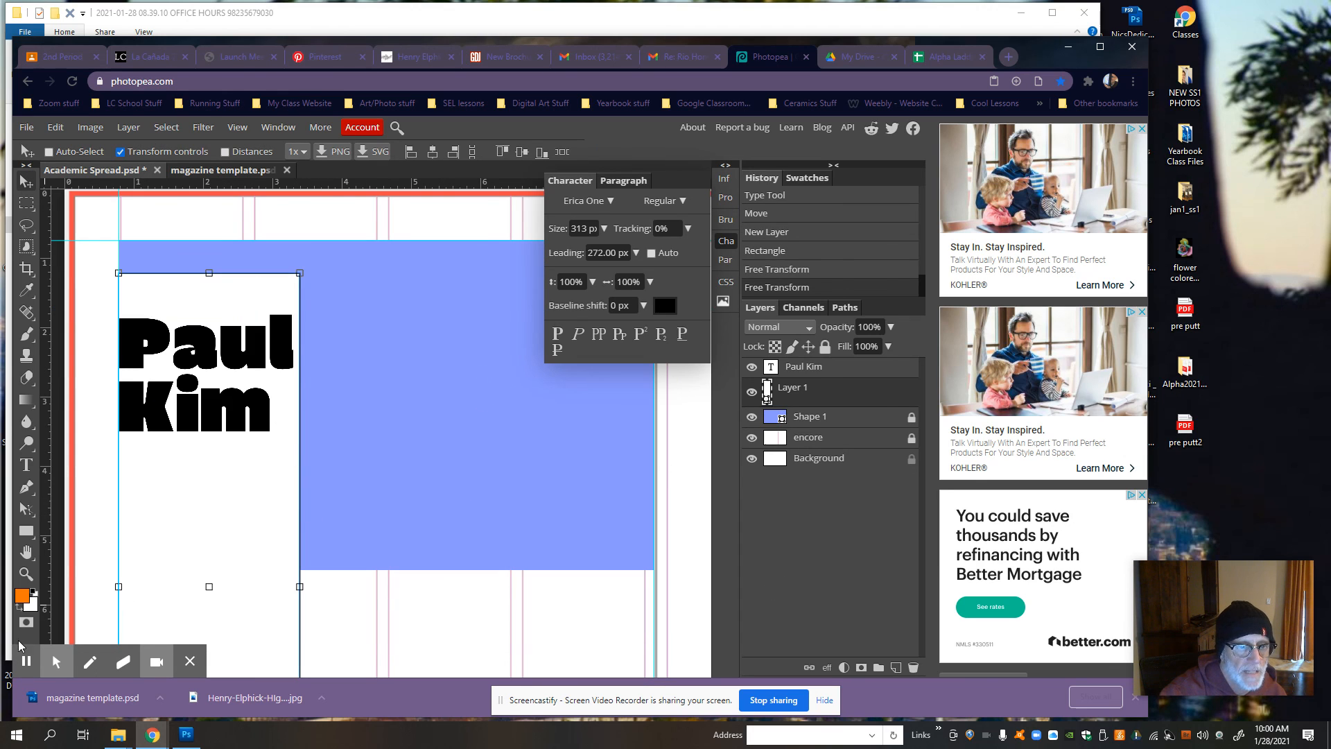